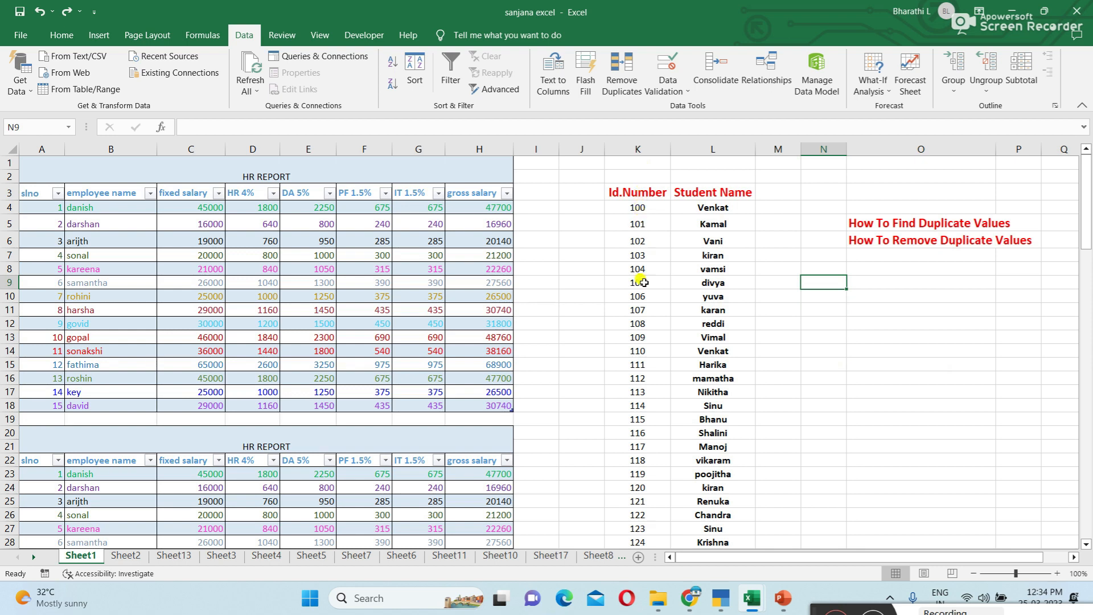
pyautogui.moveTo(637, 192); pyautogui.dragTo(659, 548)
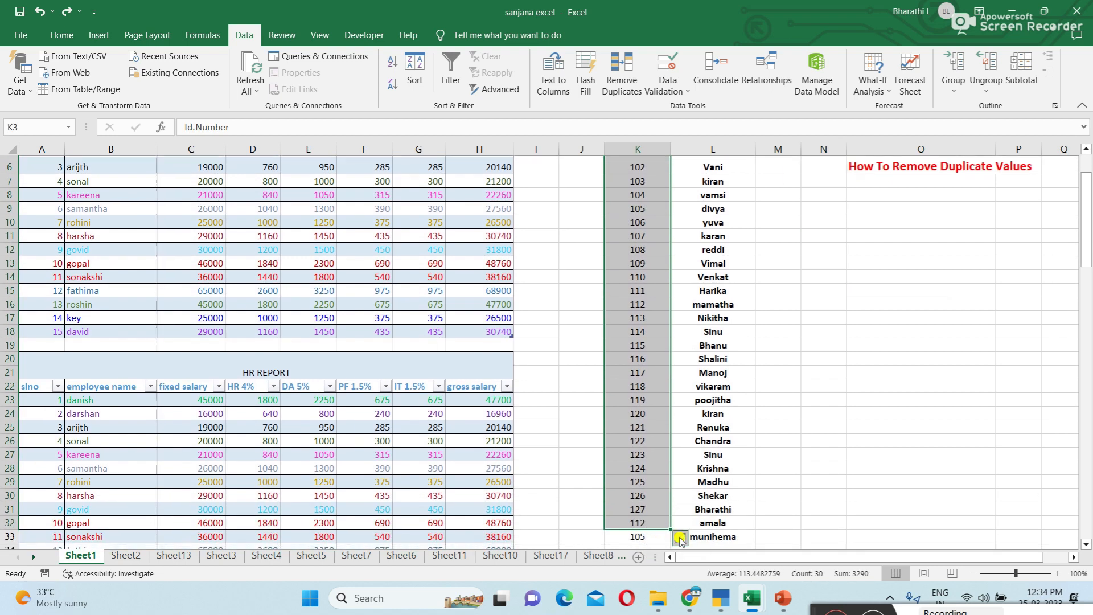
pyautogui.click(863, 392)
pyautogui.scroll(2, 864, 393)
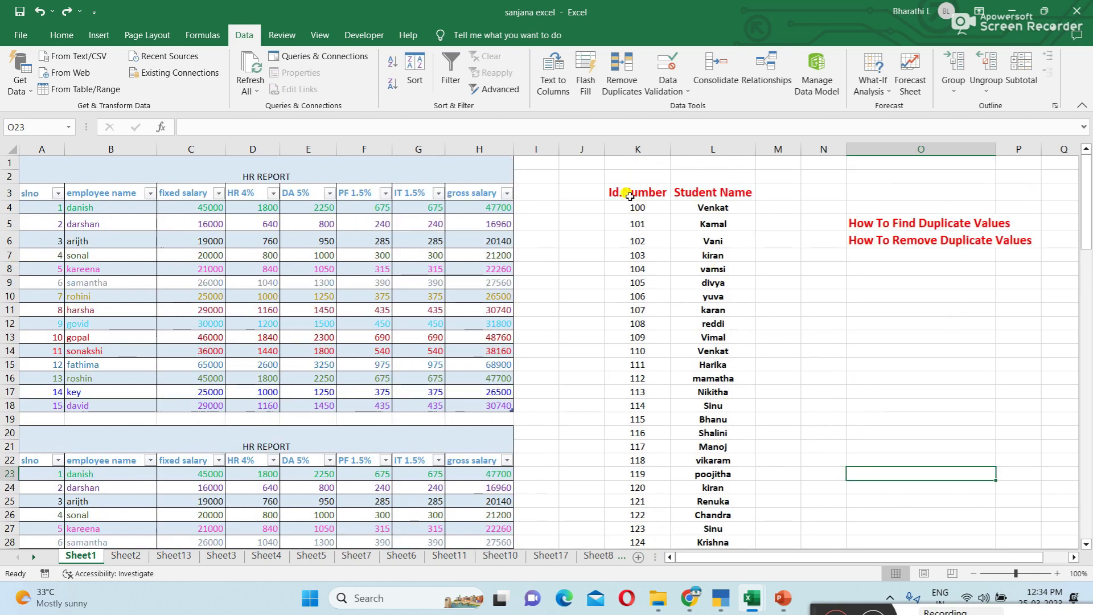
# Highlight duplicate values in the Id.Number and Student Name columns (K3:L33) with Yellow Fill with Dark Yellow Text conditional formatting
pyautogui.moveTo(625, 190); pyautogui.dragTo(697, 549)
pyautogui.scroll(2, 718, 424)
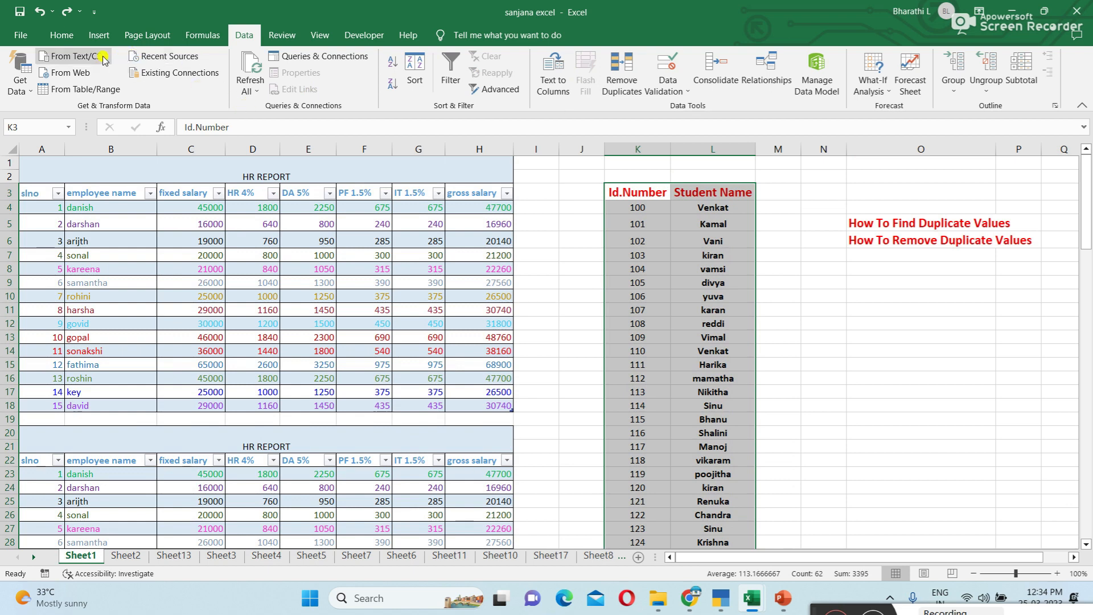
pyautogui.click(62, 35)
pyautogui.click(626, 85)
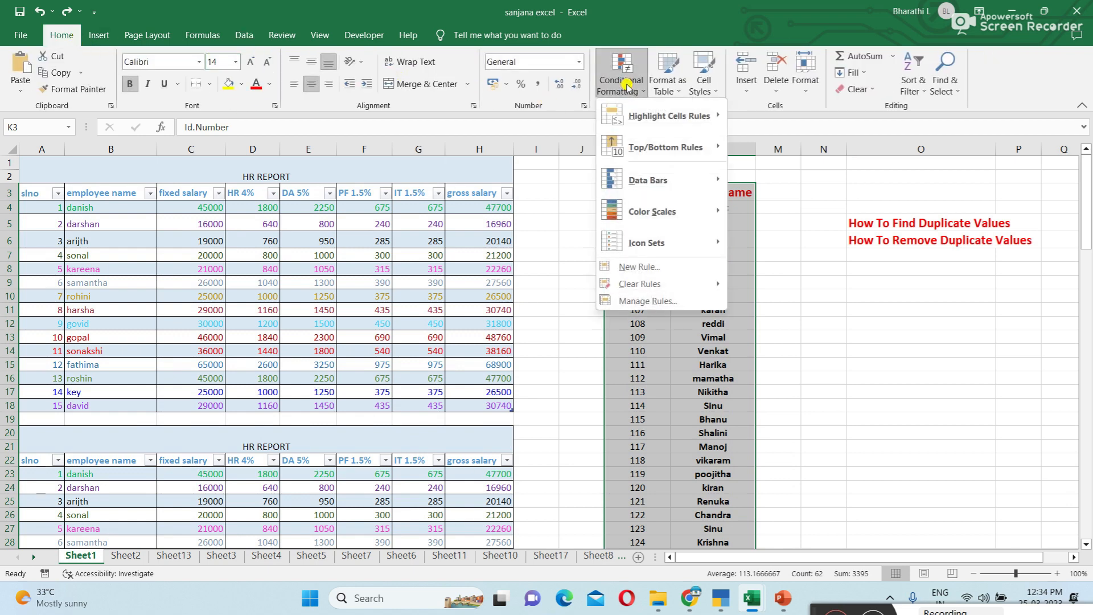
pyautogui.moveTo(653, 117)
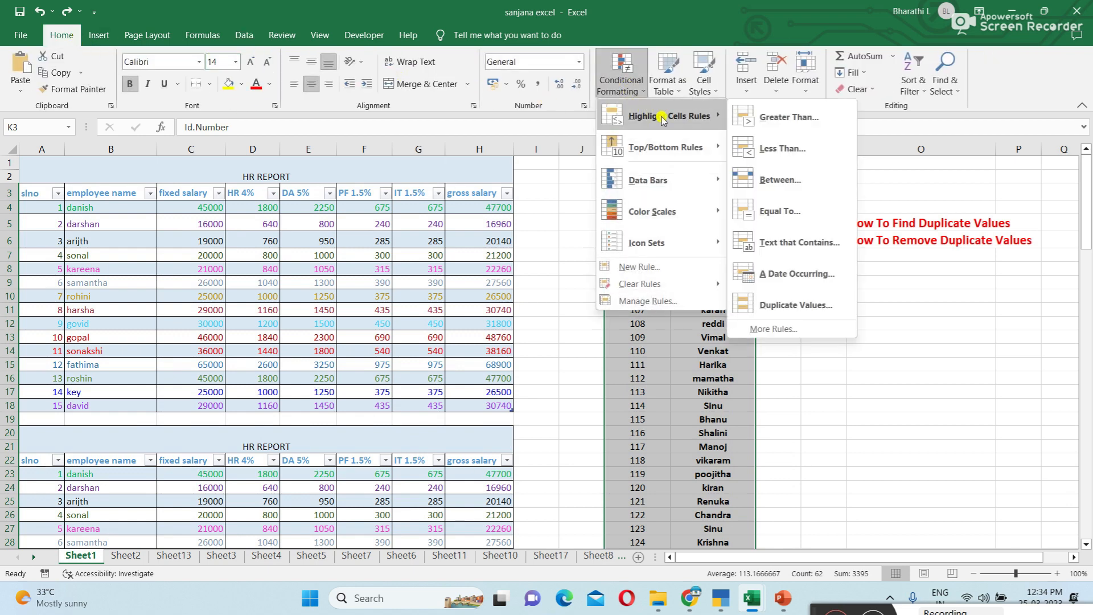
pyautogui.click(788, 306)
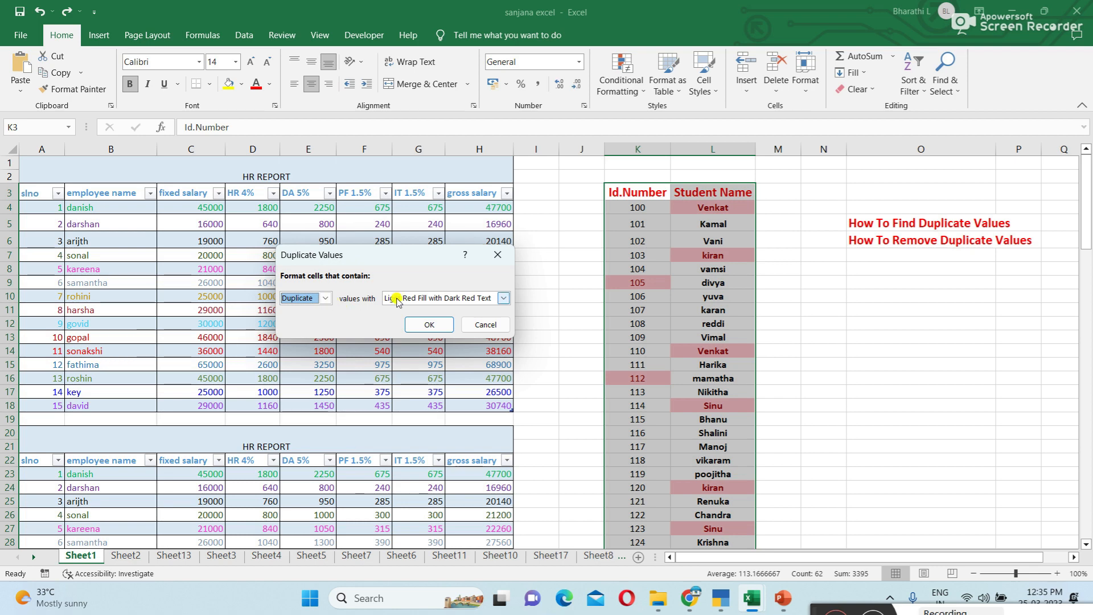
pyautogui.click(503, 298)
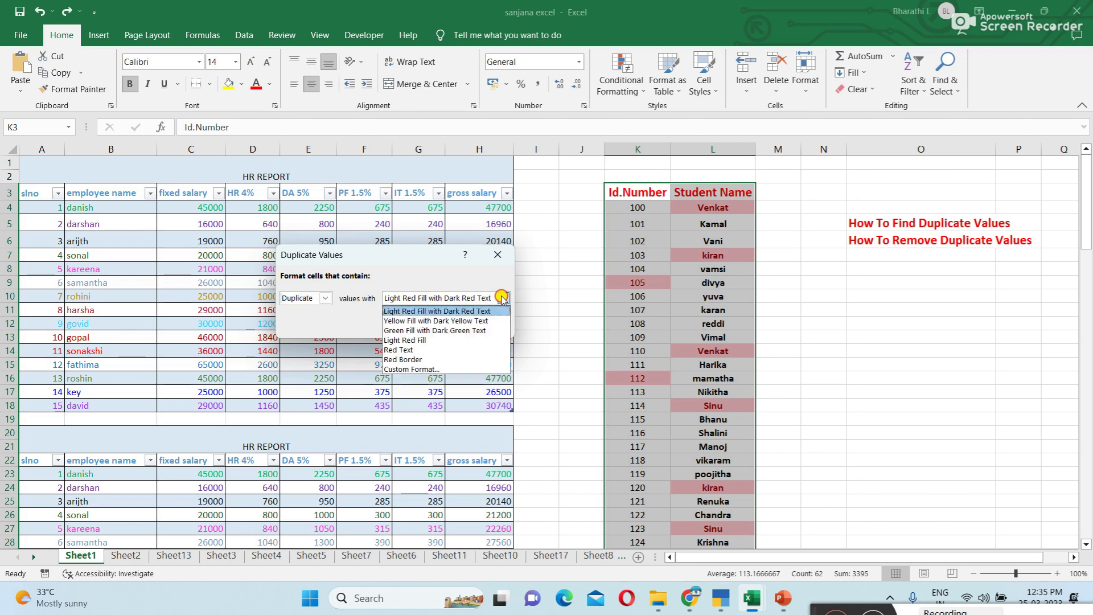
pyautogui.click(441, 321)
pyautogui.click(441, 324)
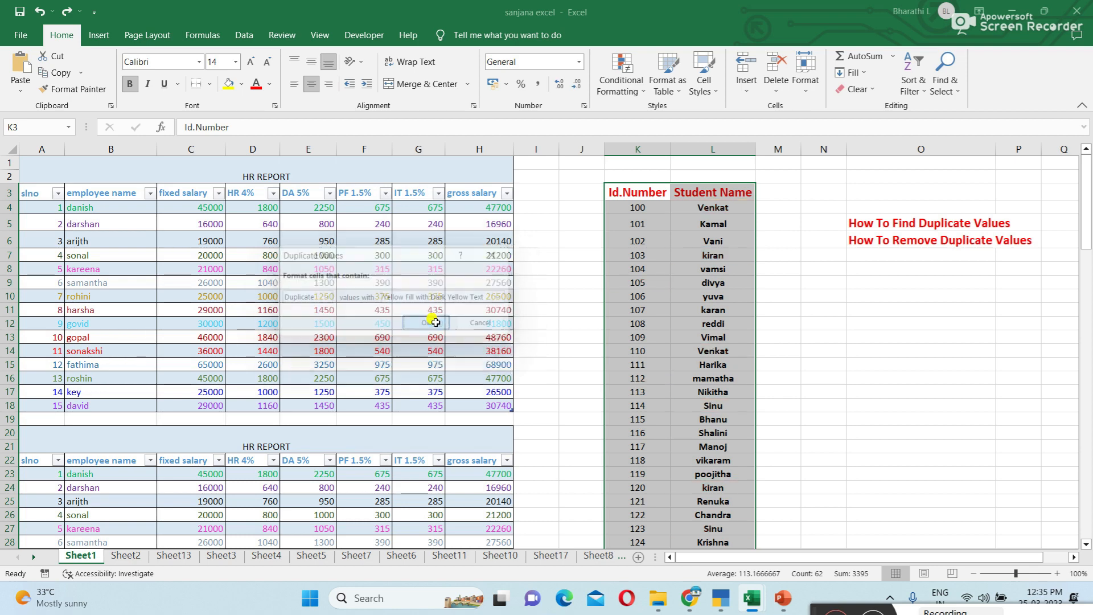
pyautogui.click(849, 293)
# Examine the highlighted duplicates throughout the Id.Number and Student Name lists
pyautogui.scroll(-2, 850, 293)
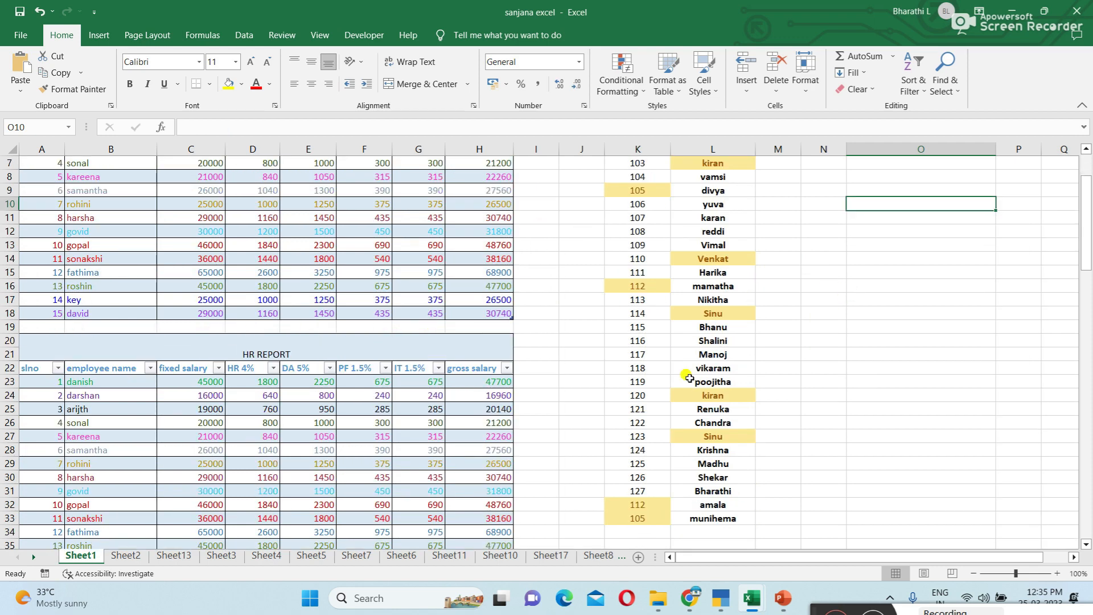
pyautogui.scroll(2, 774, 410)
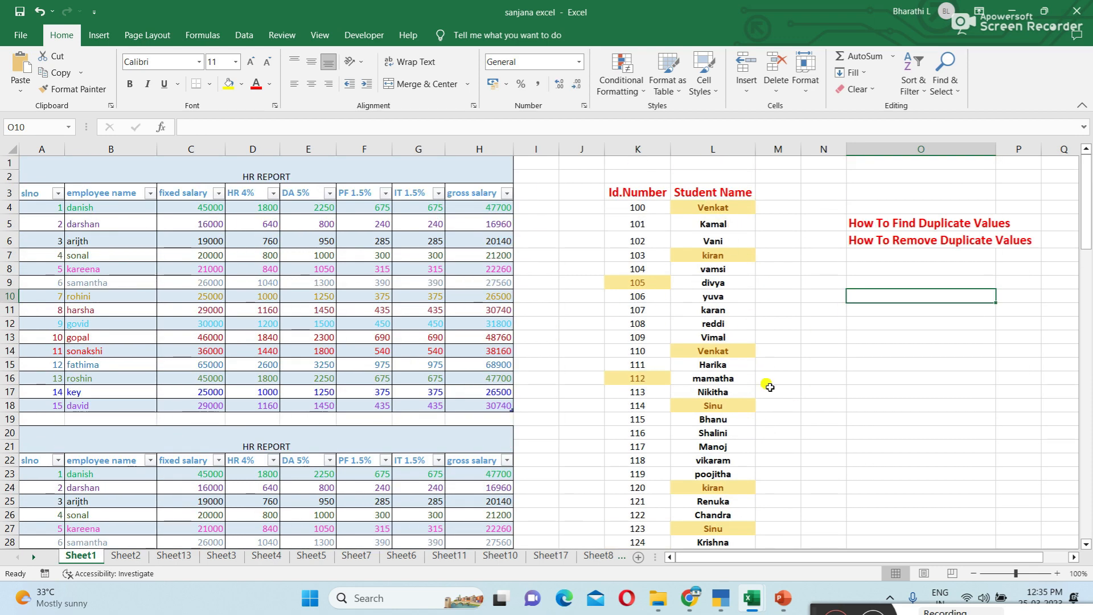
pyautogui.scroll(-3, 768, 384)
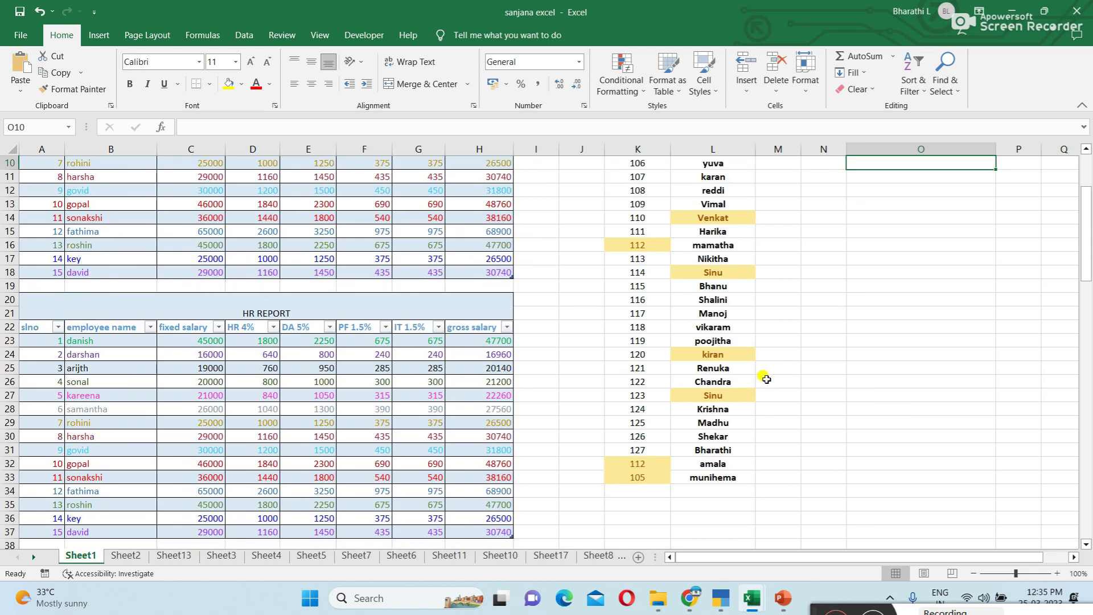
pyautogui.scroll(3, 766, 379)
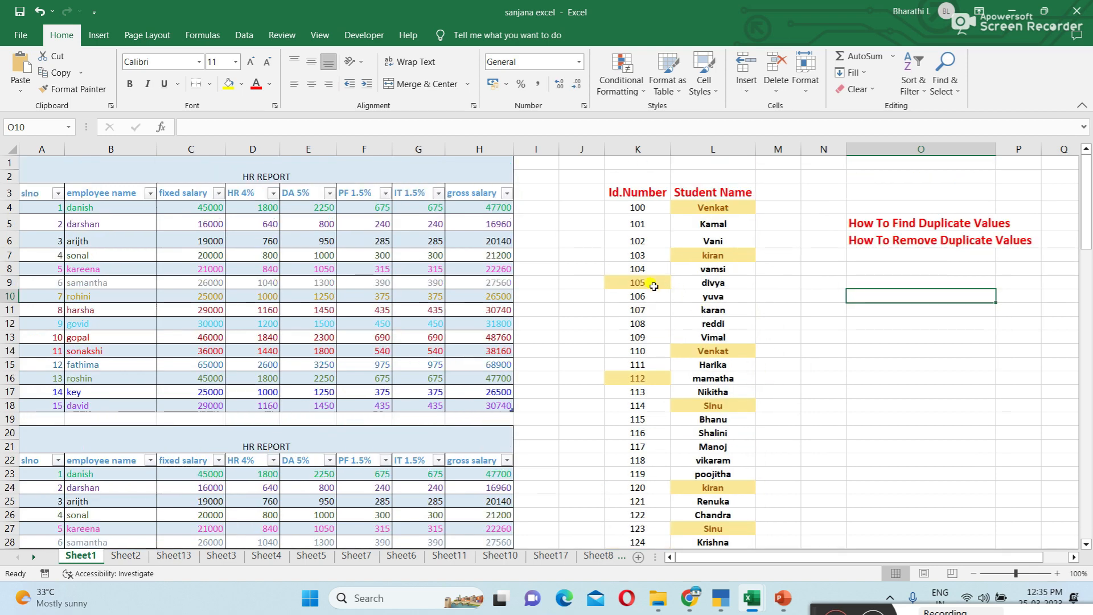
pyautogui.scroll(-2, 649, 290)
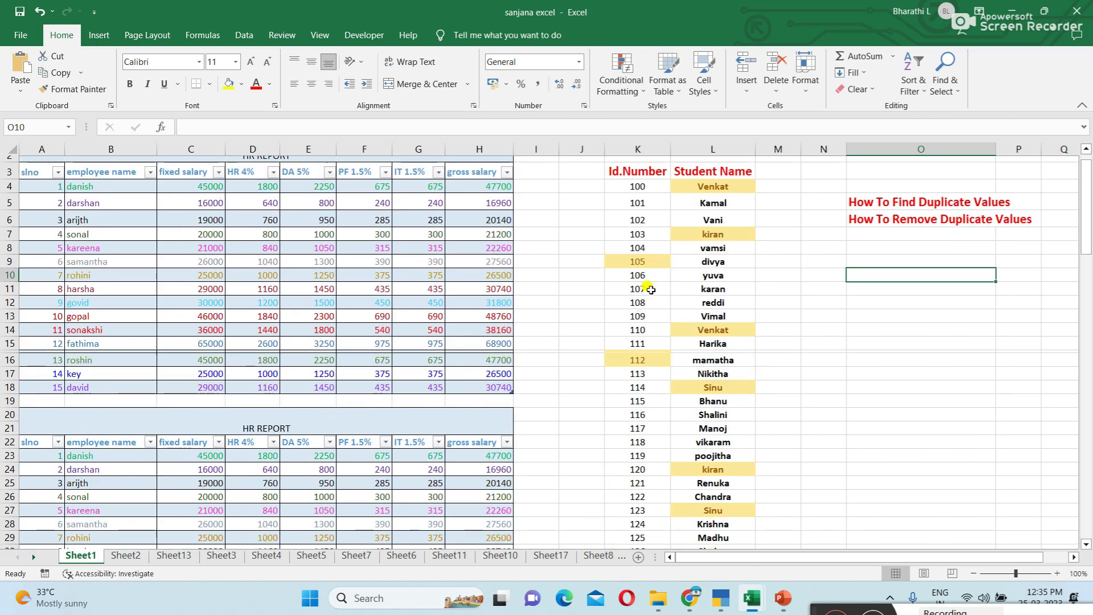
pyautogui.scroll(-2, 654, 293)
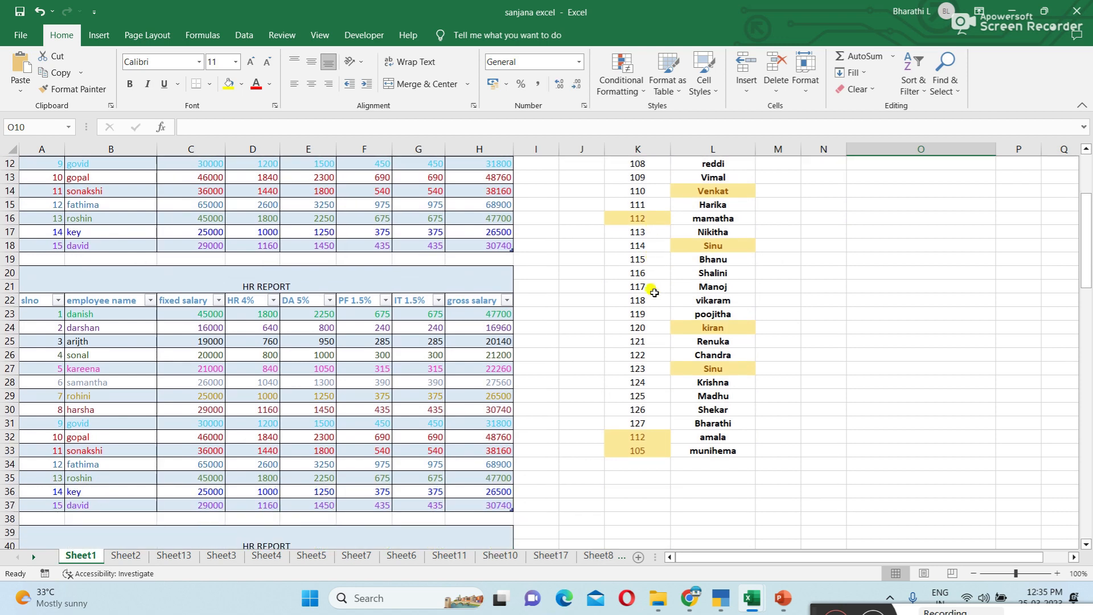
pyautogui.scroll(4, 659, 436)
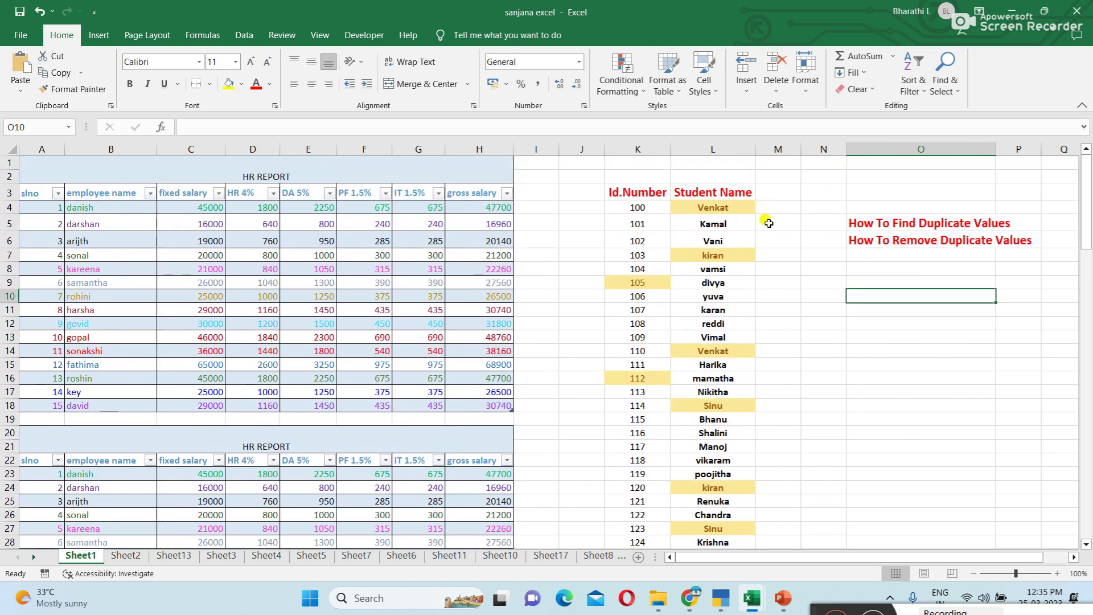
pyautogui.scroll(-1, 768, 223)
pyautogui.scroll(-1, 769, 224)
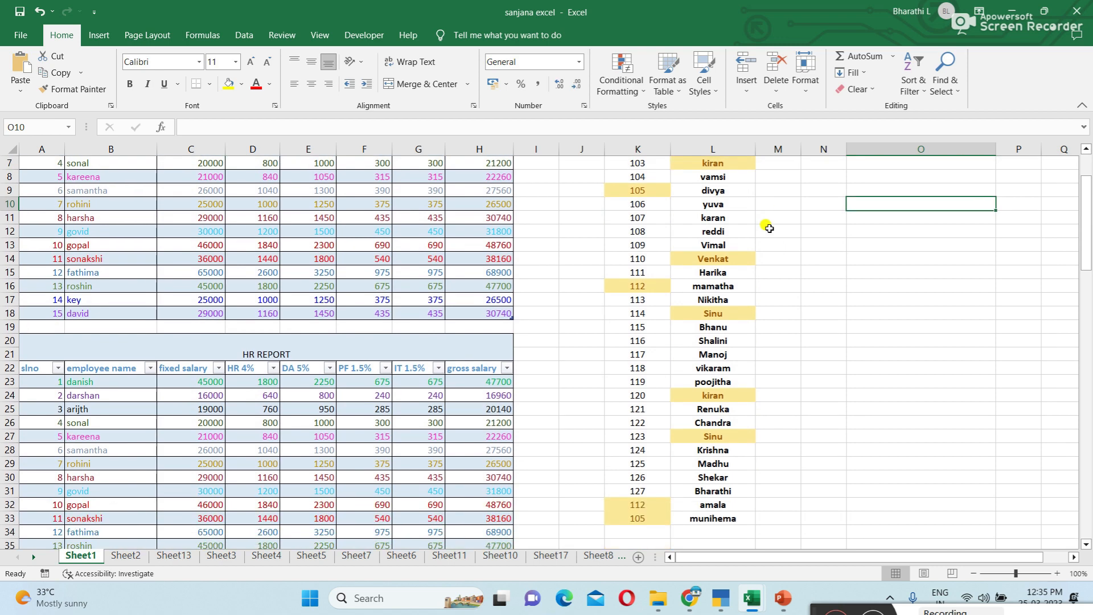
pyautogui.scroll(-1, 769, 228)
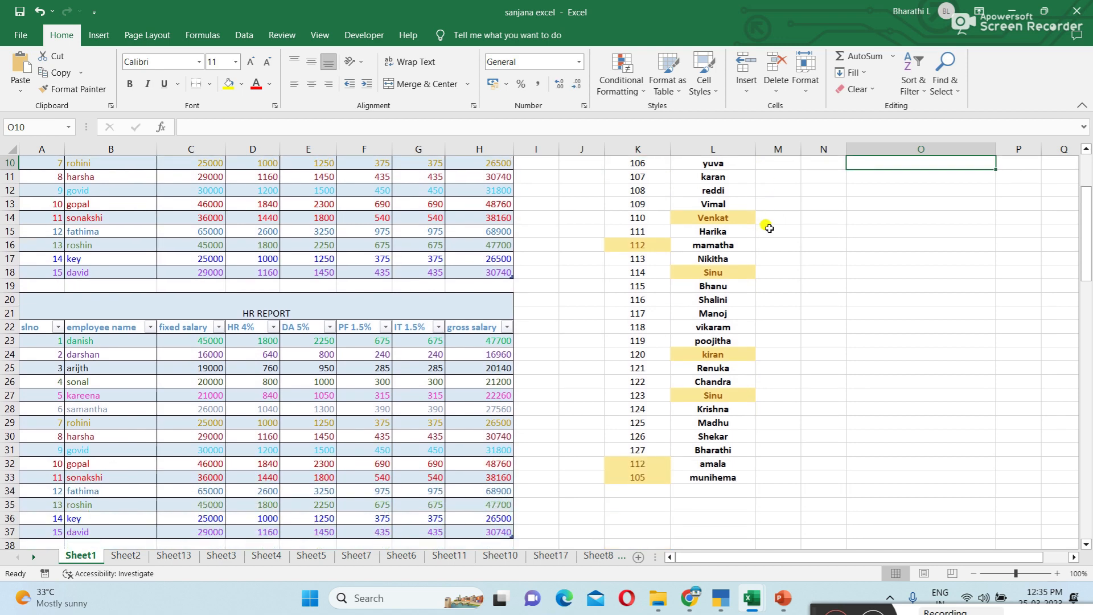
pyautogui.scroll(3, 769, 228)
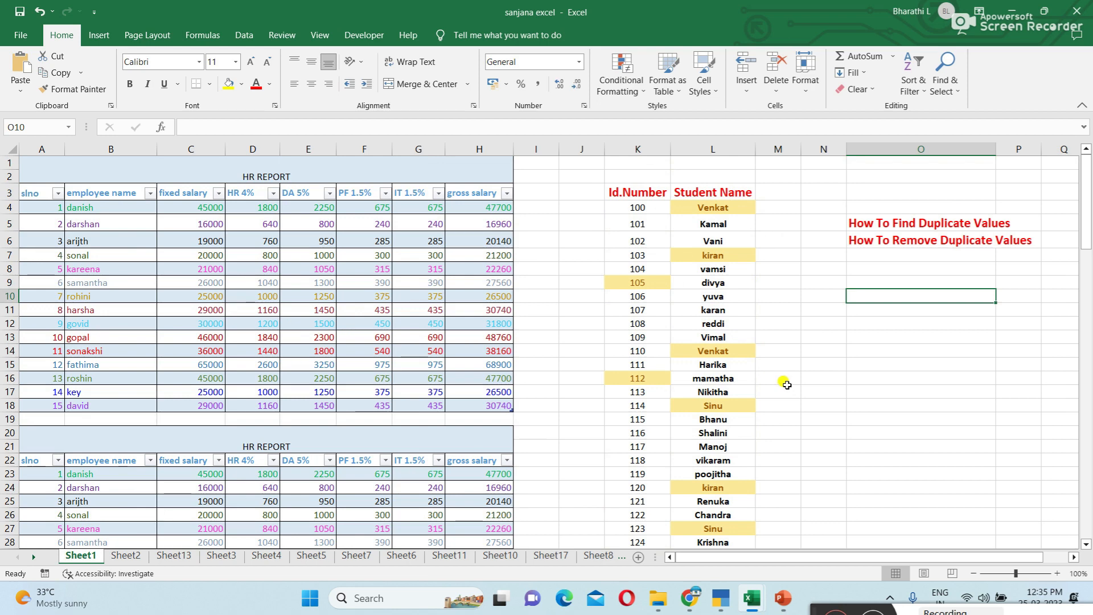
pyautogui.scroll(-4, 786, 384)
pyautogui.scroll(4, 786, 384)
# Add filters to the Id.Number and Student Name headers of the student list K3:L33
pyautogui.moveTo(613, 188); pyautogui.dragTo(712, 500)
pyautogui.scroll(2, 477, 231)
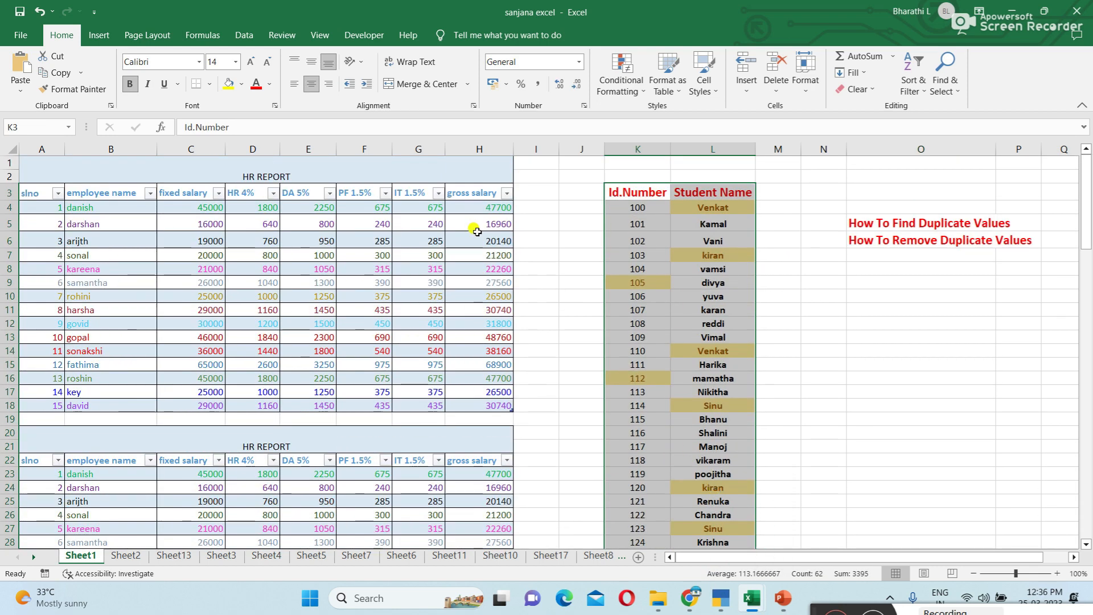
pyautogui.click(241, 34)
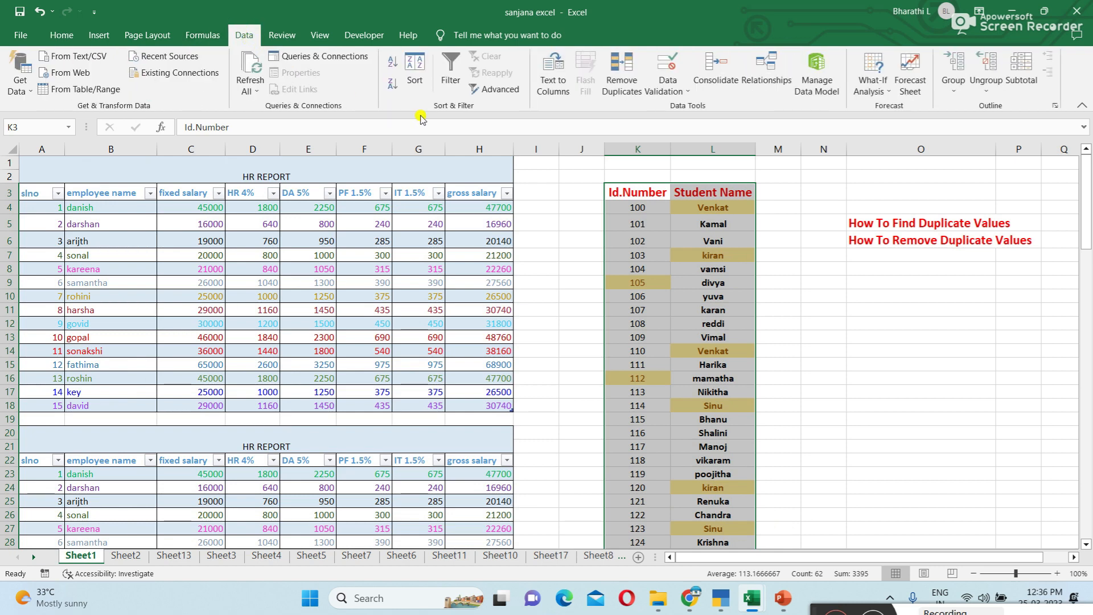
pyautogui.click(454, 69)
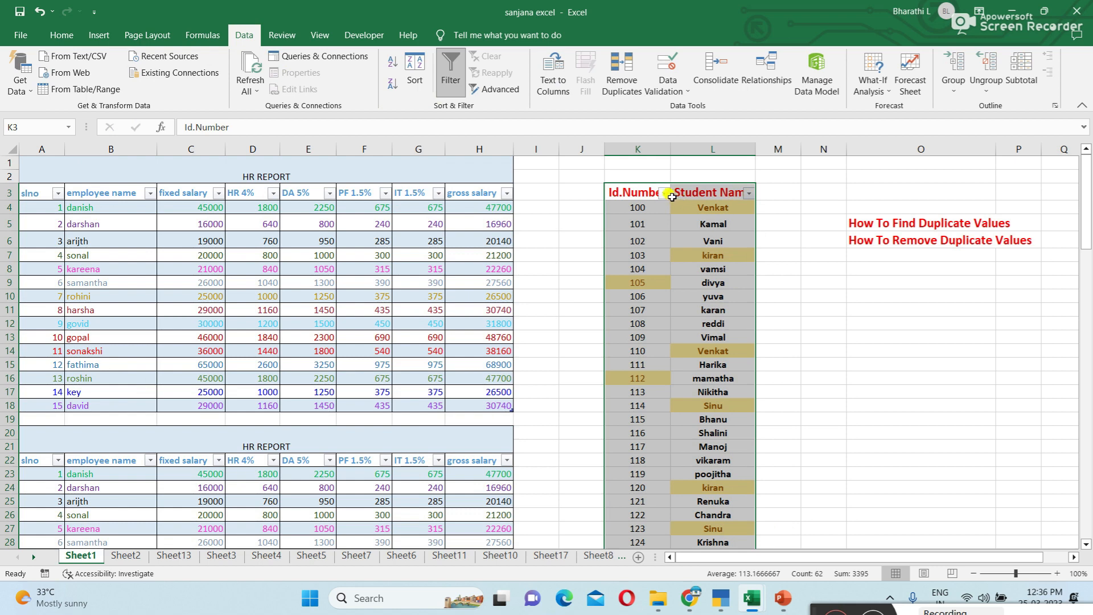
pyautogui.click(806, 239)
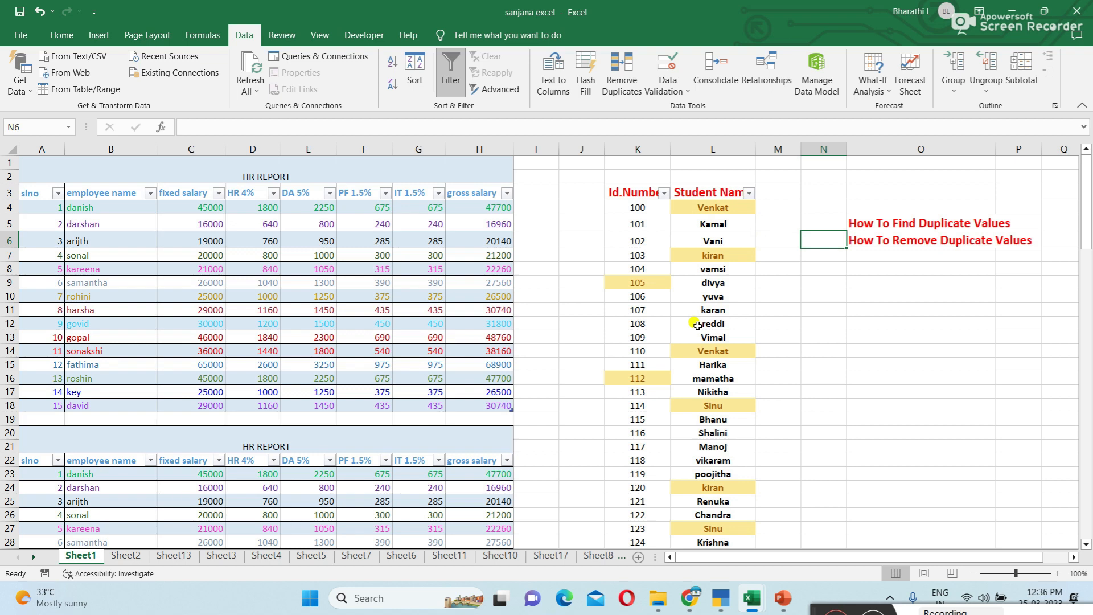
# Filter the Id.Number column by the yellow cell color
pyautogui.click(664, 193)
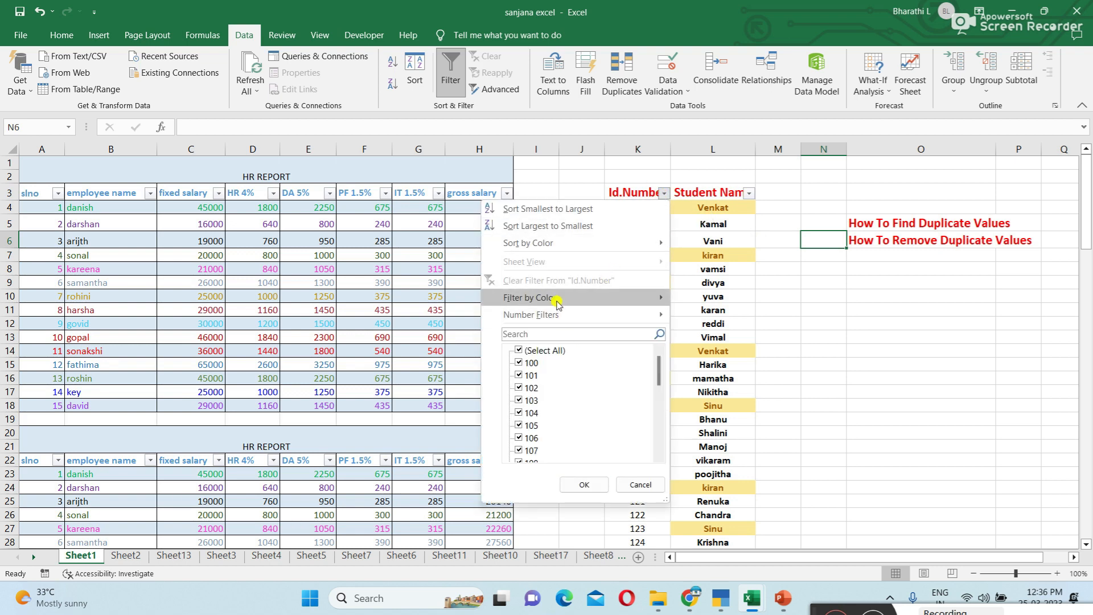
pyautogui.moveTo(556, 305)
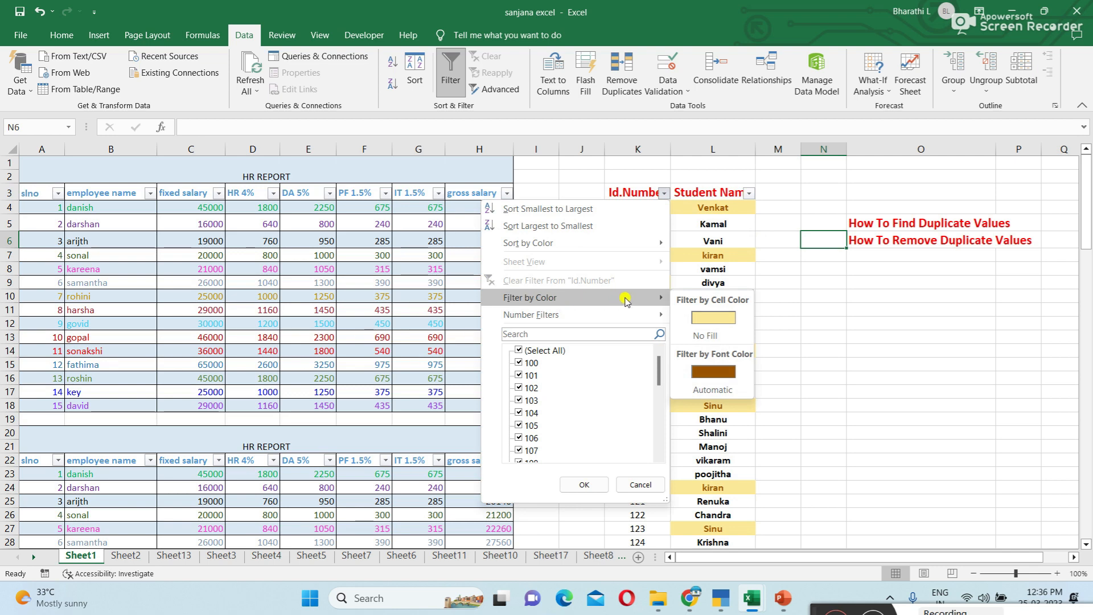
pyautogui.click(718, 316)
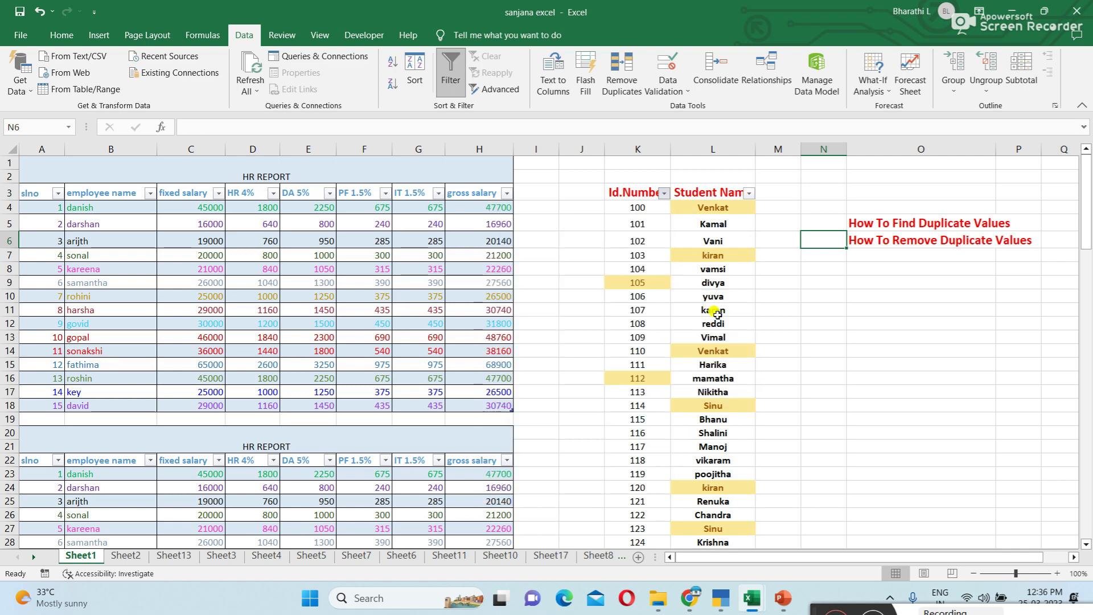
pyautogui.click(726, 302)
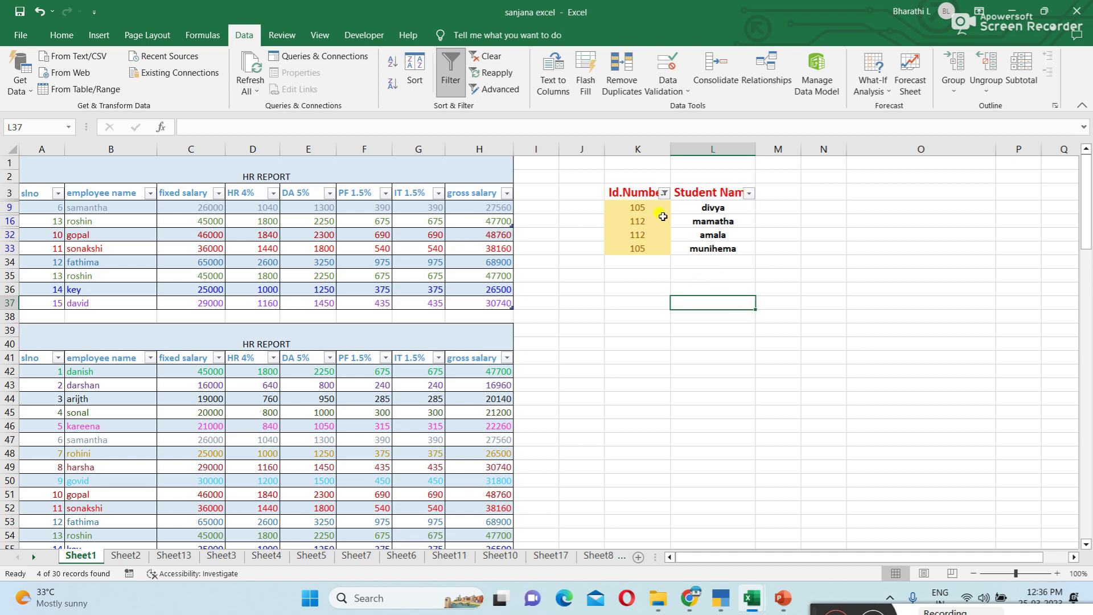
# Show all student rows again by selecting every value in the Id.Number filter
pyautogui.click(663, 194)
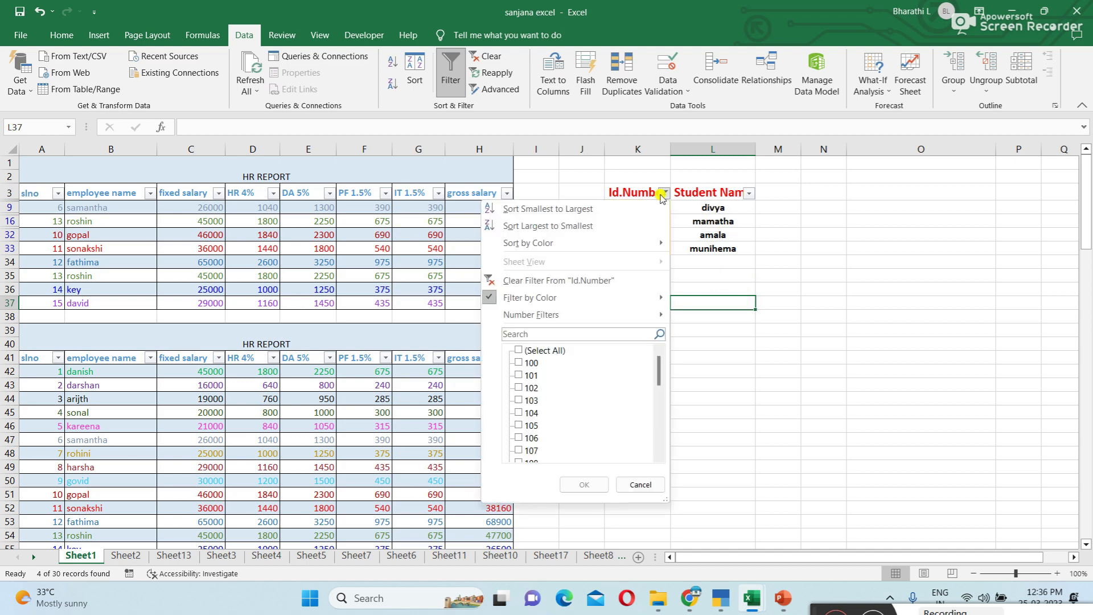
pyautogui.click(518, 351)
pyautogui.click(584, 484)
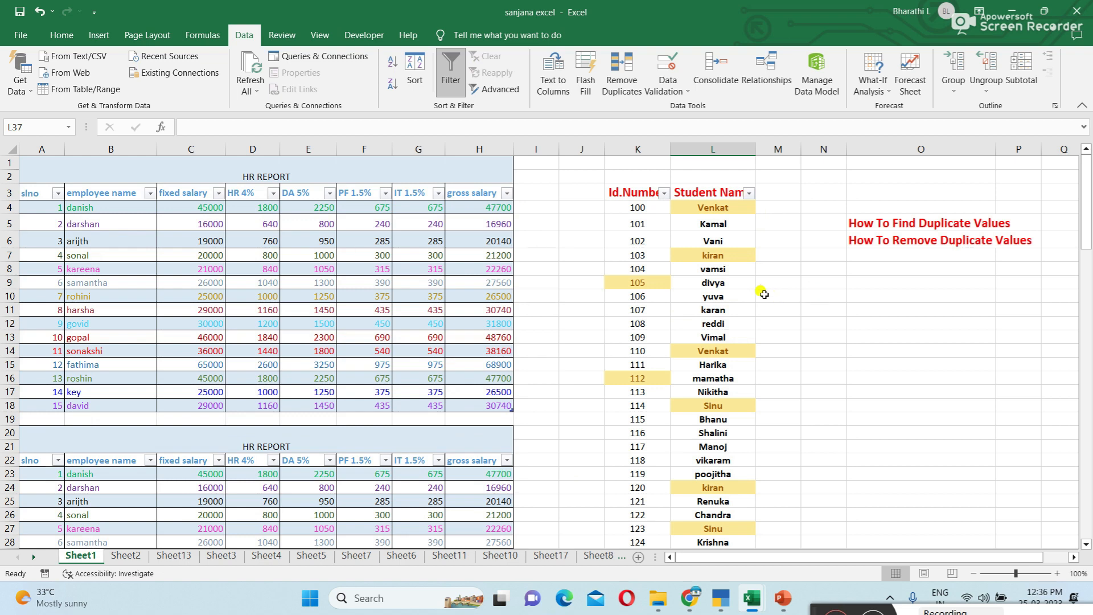
# Remove the filters from the student list K3:L33
pyautogui.moveTo(618, 192); pyautogui.dragTo(715, 497)
pyautogui.scroll(3, 677, 353)
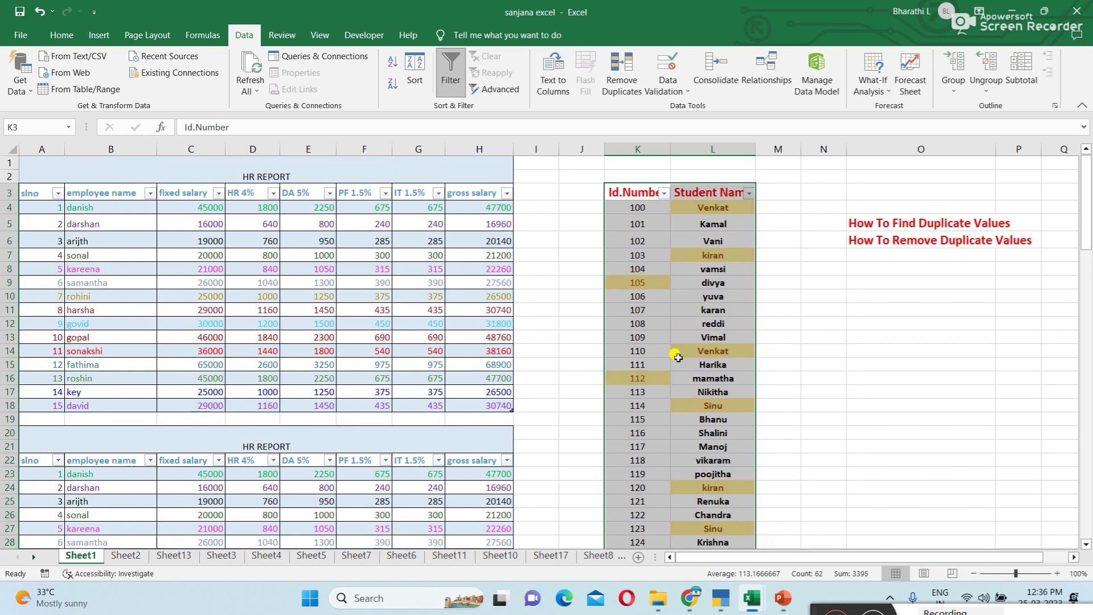
pyautogui.click(455, 65)
pyautogui.click(916, 378)
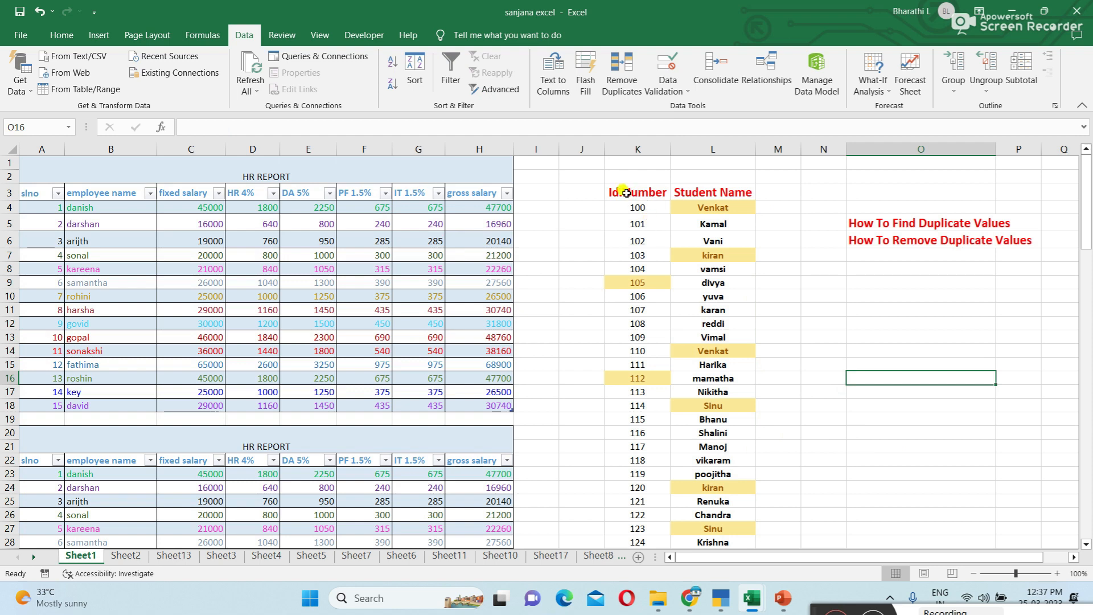
pyautogui.moveTo(626, 192); pyautogui.dragTo(643, 505)
pyautogui.scroll(3, 575, 358)
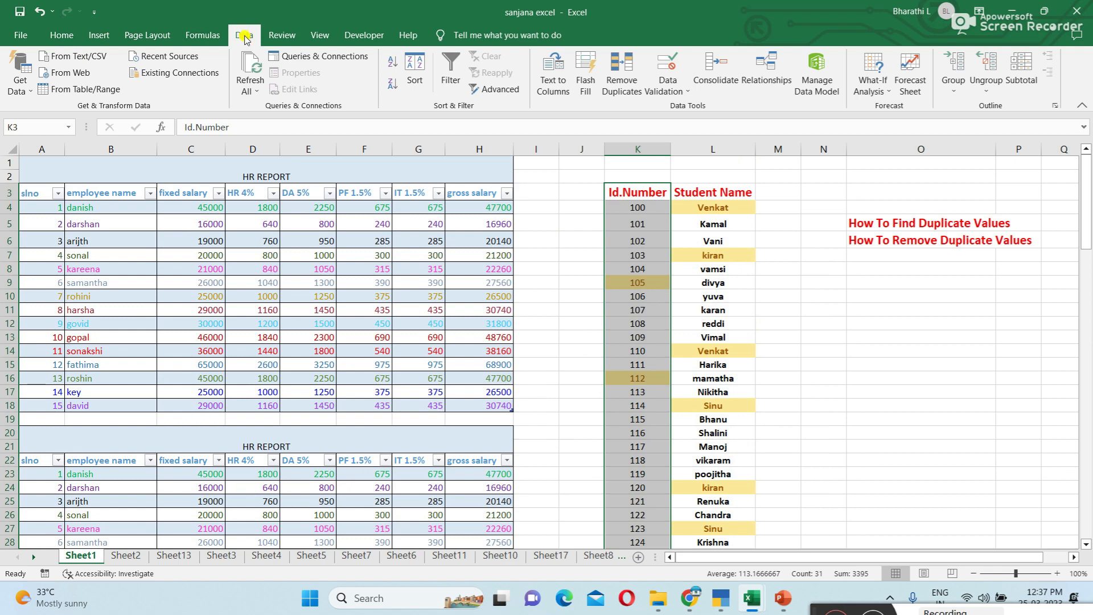
pyautogui.click(631, 79)
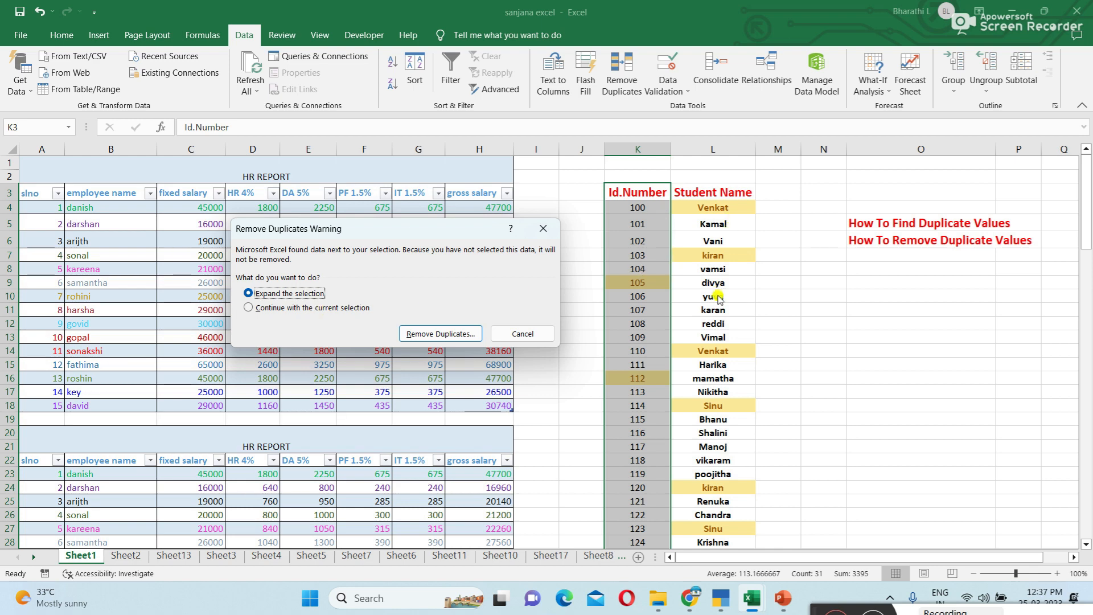
pyautogui.click(300, 311)
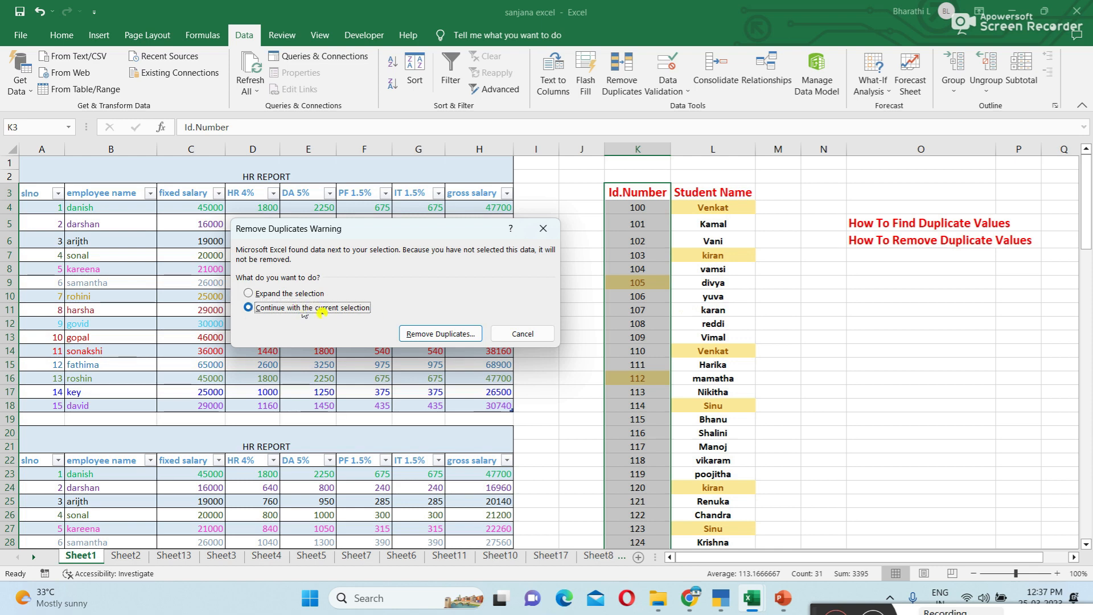
pyautogui.click(441, 334)
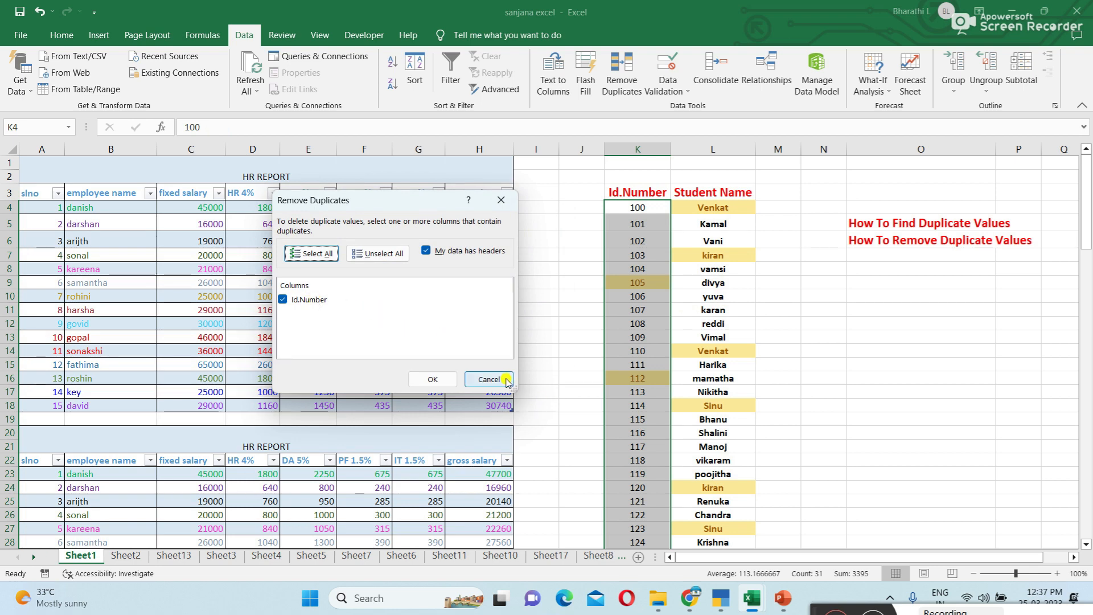
pyautogui.click(488, 379)
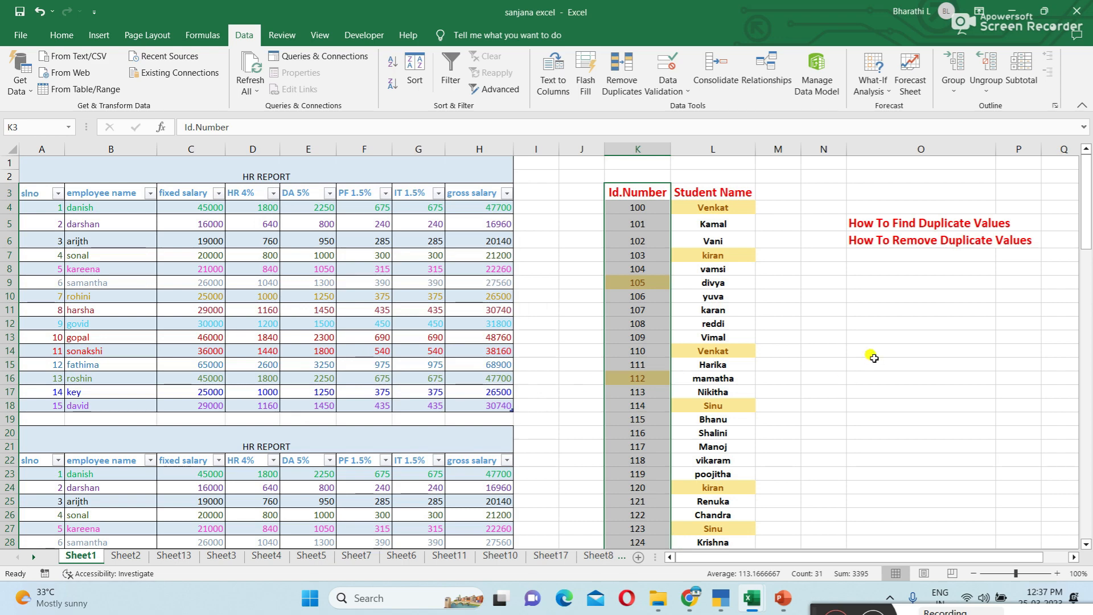
# Remove duplicate rows from the student list K3:L33, comparing only the Id.Number column and treating the first row as headers
pyautogui.moveTo(633, 194); pyautogui.dragTo(687, 287)
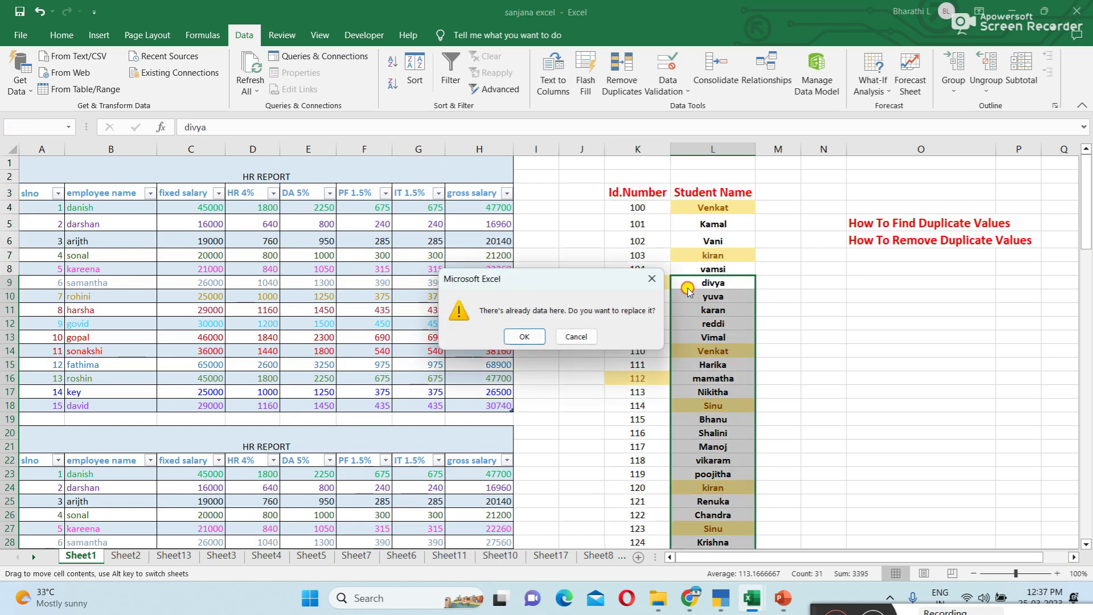
pyautogui.click(574, 338)
pyautogui.moveTo(637, 193); pyautogui.dragTo(696, 571)
pyautogui.moveTo(704, 510); pyautogui.dragTo(706, 509)
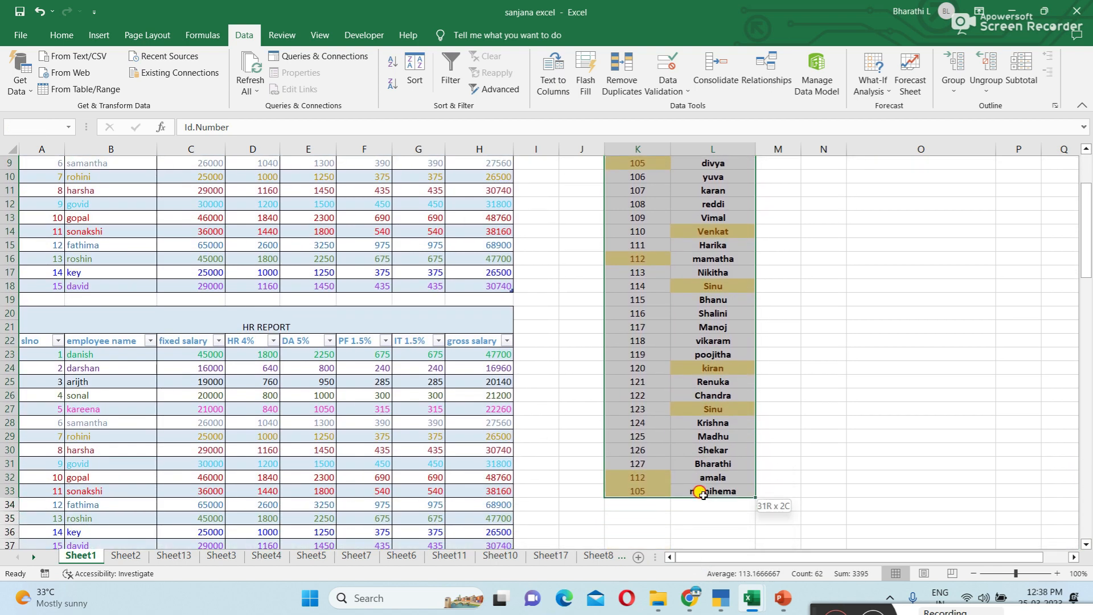
pyautogui.scroll(3, 705, 342)
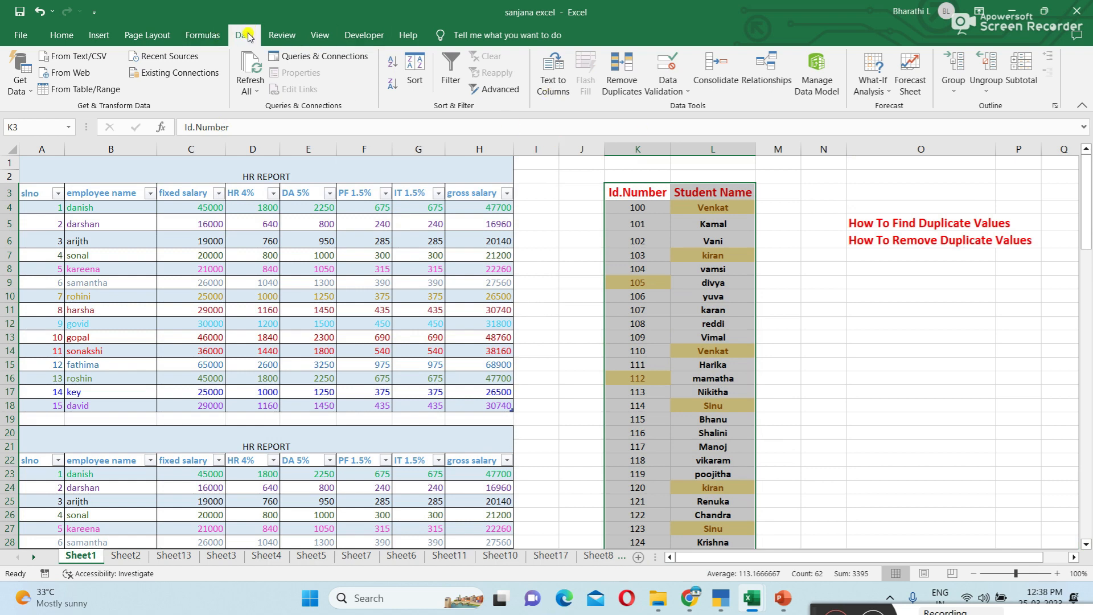
pyautogui.click(621, 71)
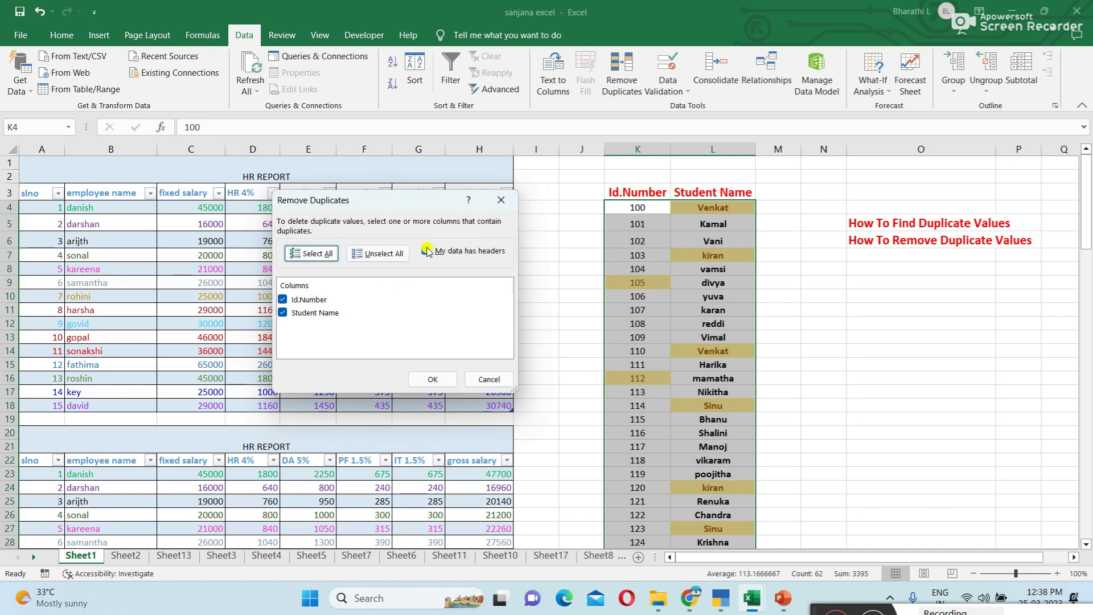
pyautogui.click(378, 254)
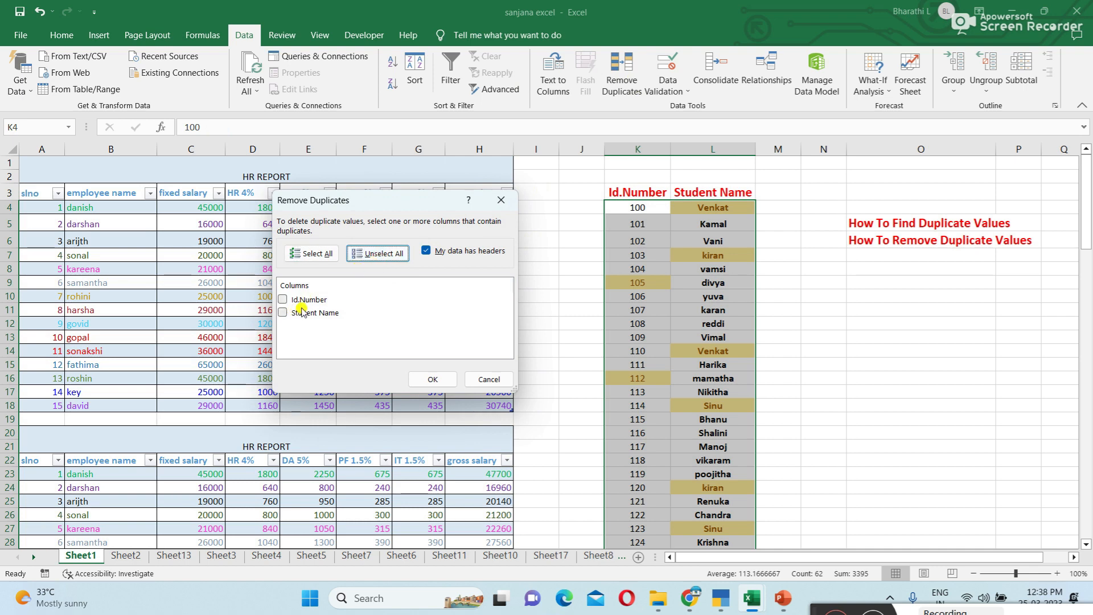
pyautogui.click(313, 253)
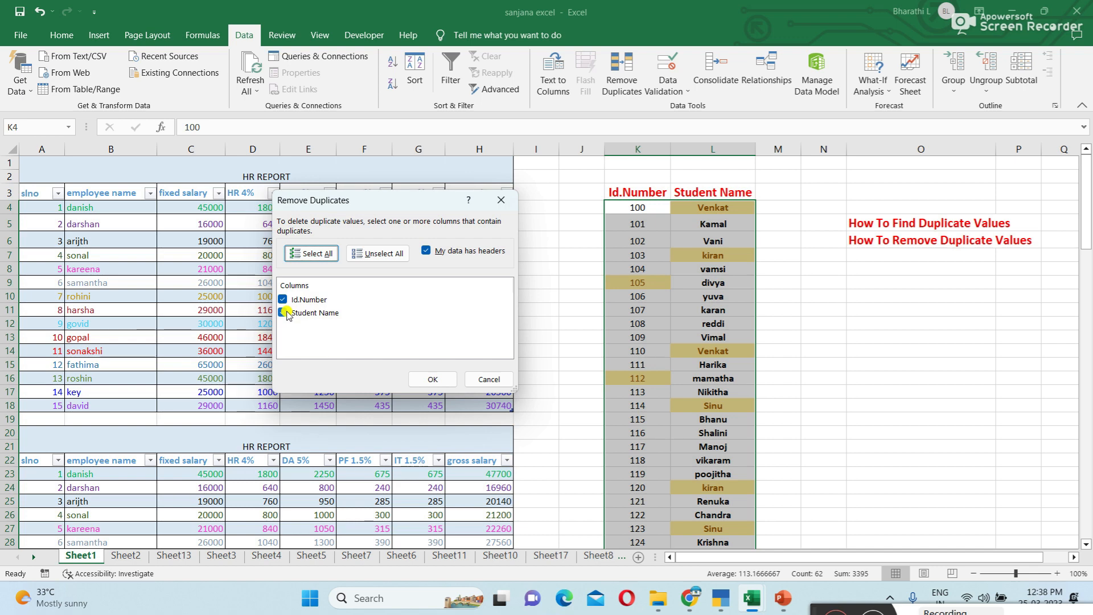
pyautogui.click(316, 313)
pyautogui.click(284, 314)
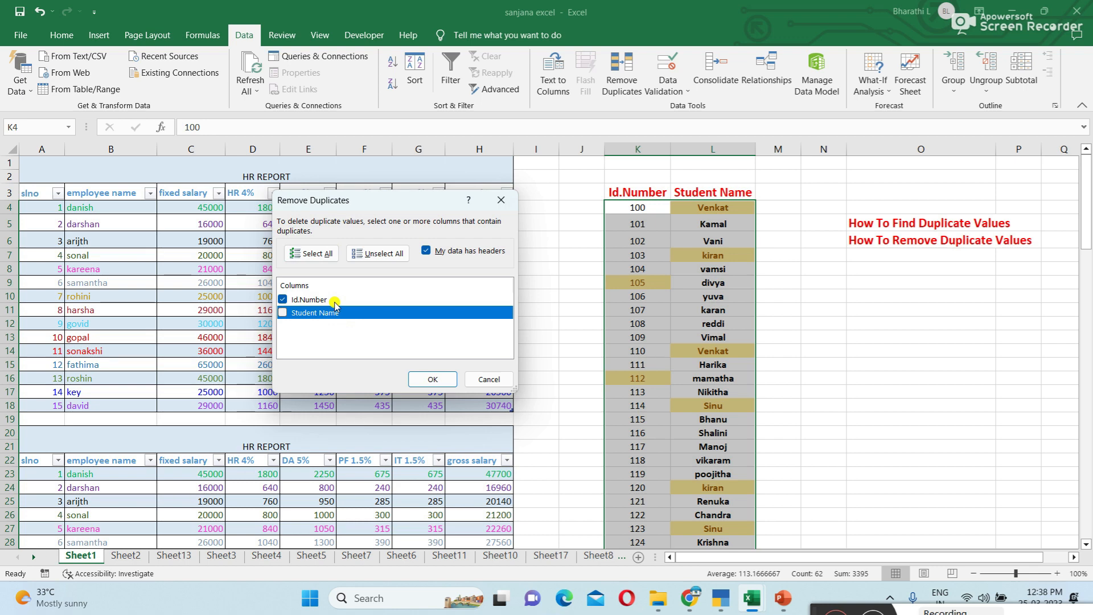
pyautogui.click(433, 379)
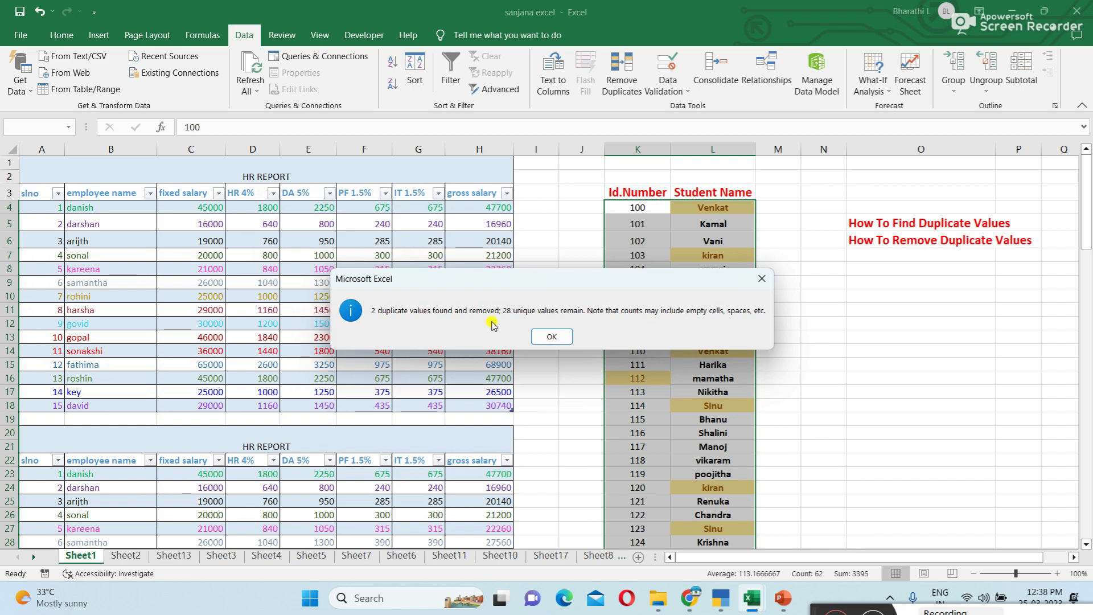
pyautogui.click(563, 337)
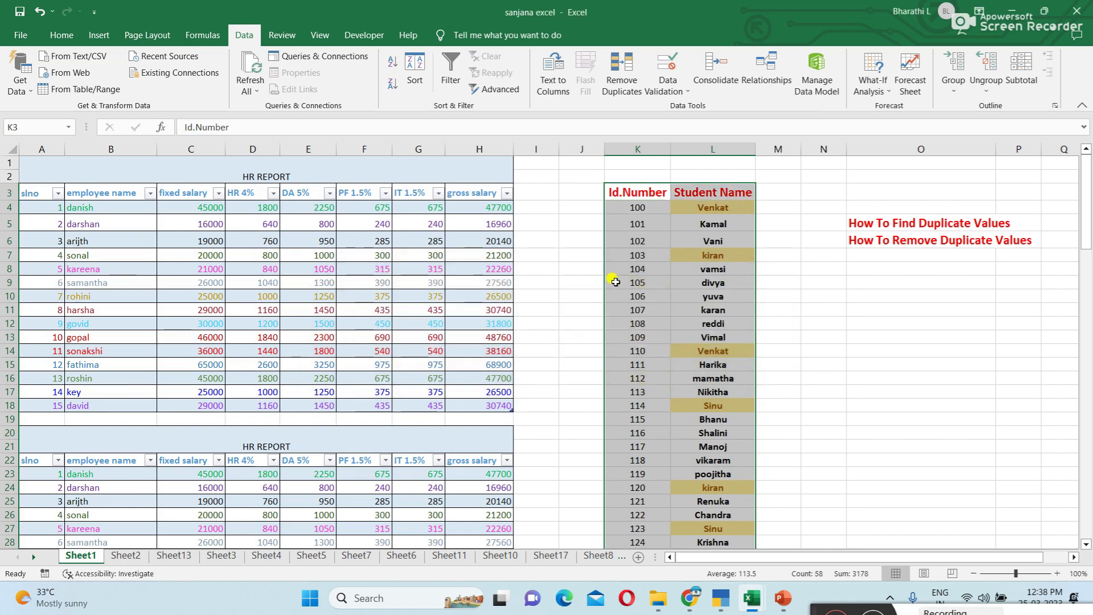
# Remove the remaining duplicate rows from the student list, comparing only the Student Name column
pyautogui.scroll(-4, 634, 364)
pyautogui.scroll(4, 636, 369)
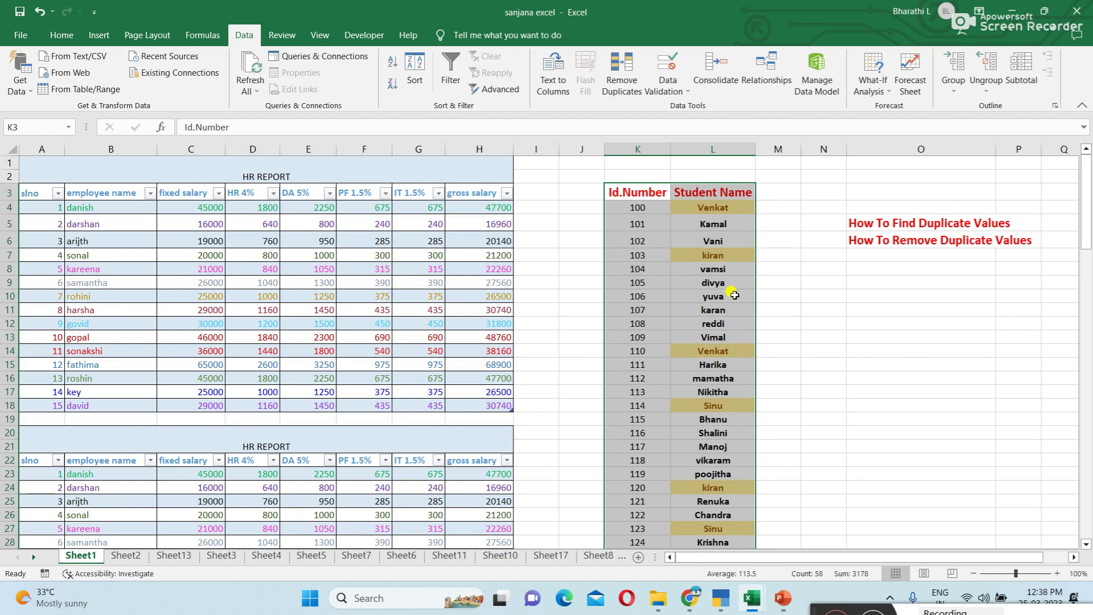
pyautogui.click(634, 95)
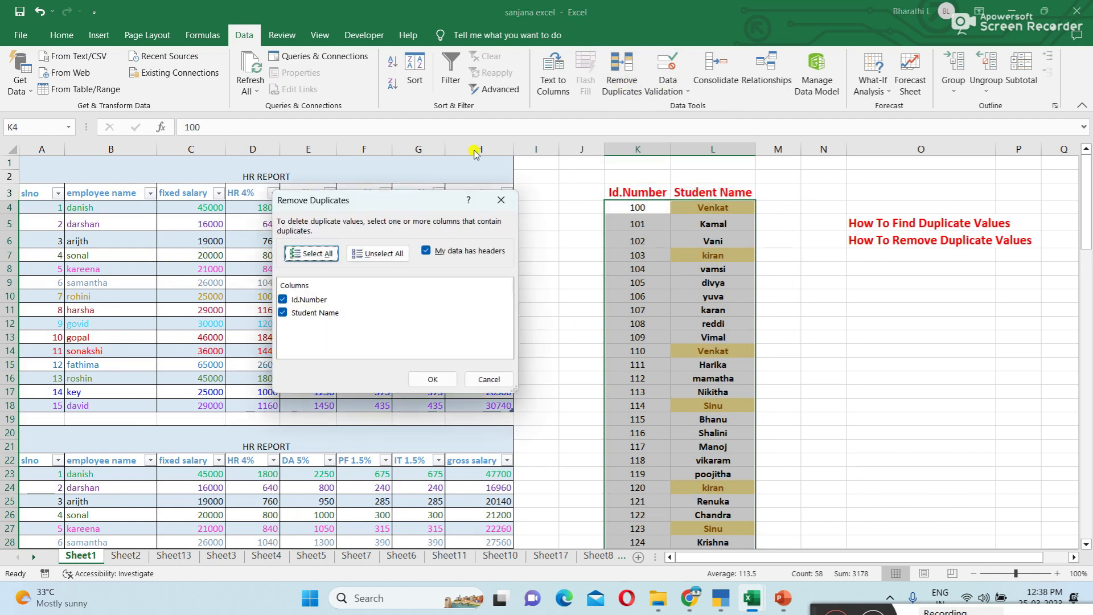
pyautogui.click(282, 300)
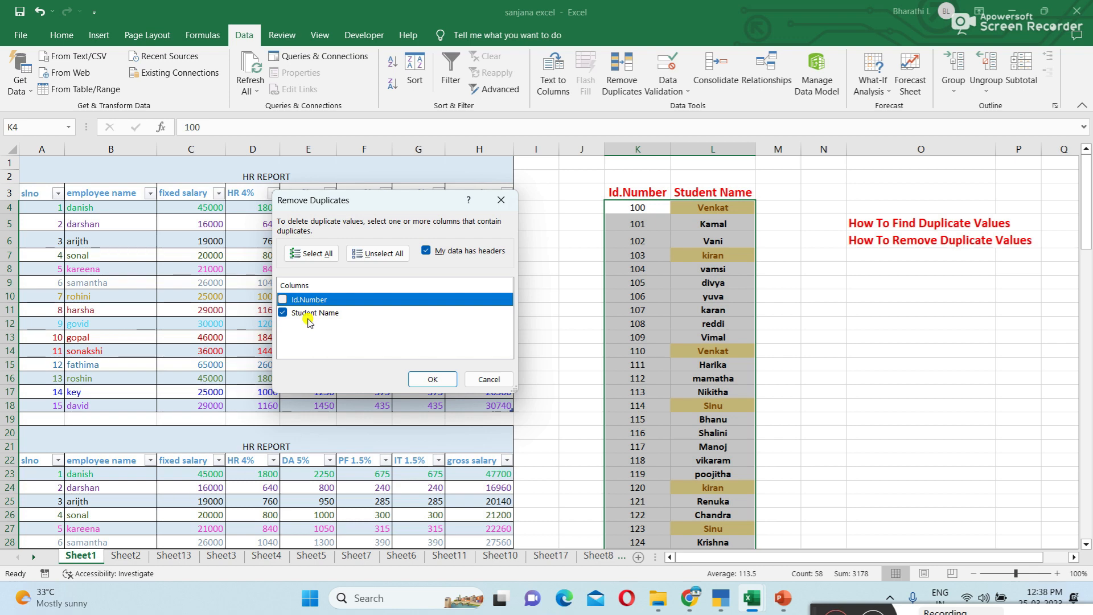
pyautogui.click(431, 379)
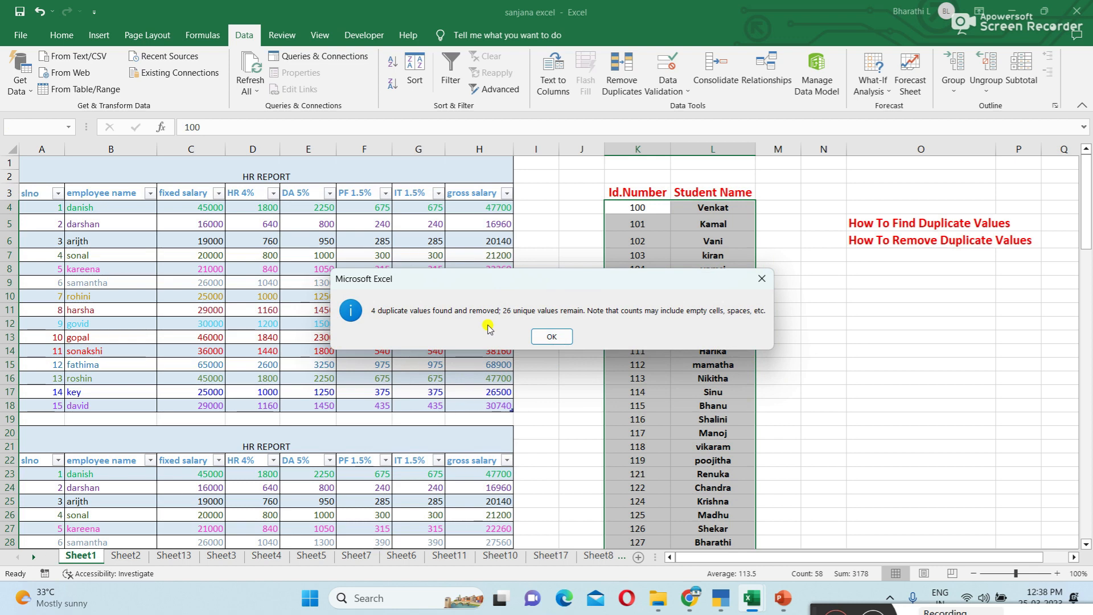
pyautogui.click(555, 336)
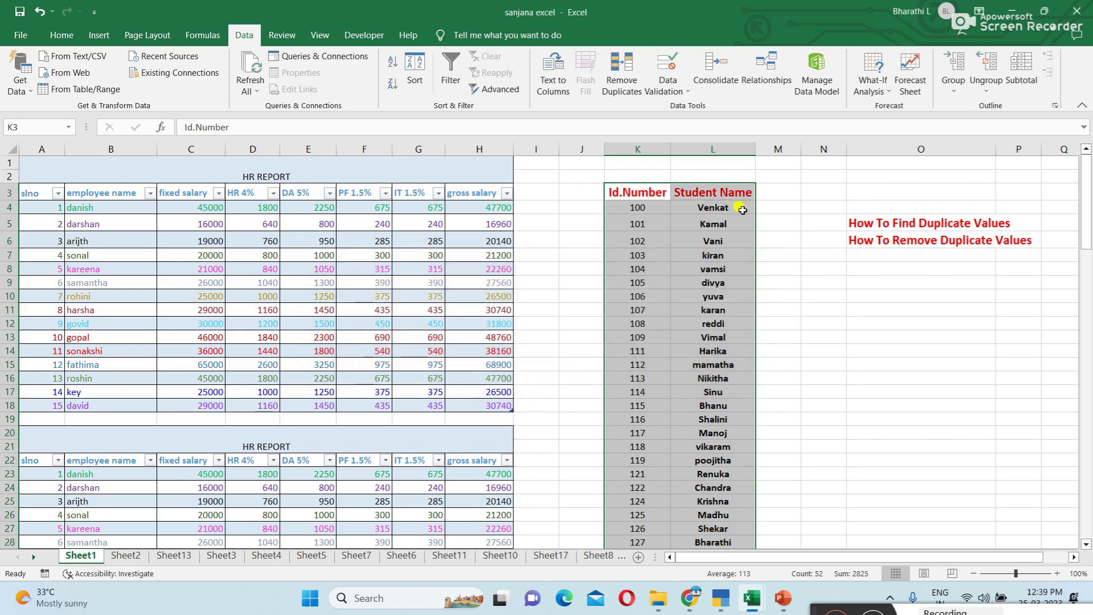
pyautogui.scroll(-2, 740, 228)
pyautogui.scroll(2, 738, 273)
pyautogui.click(815, 348)
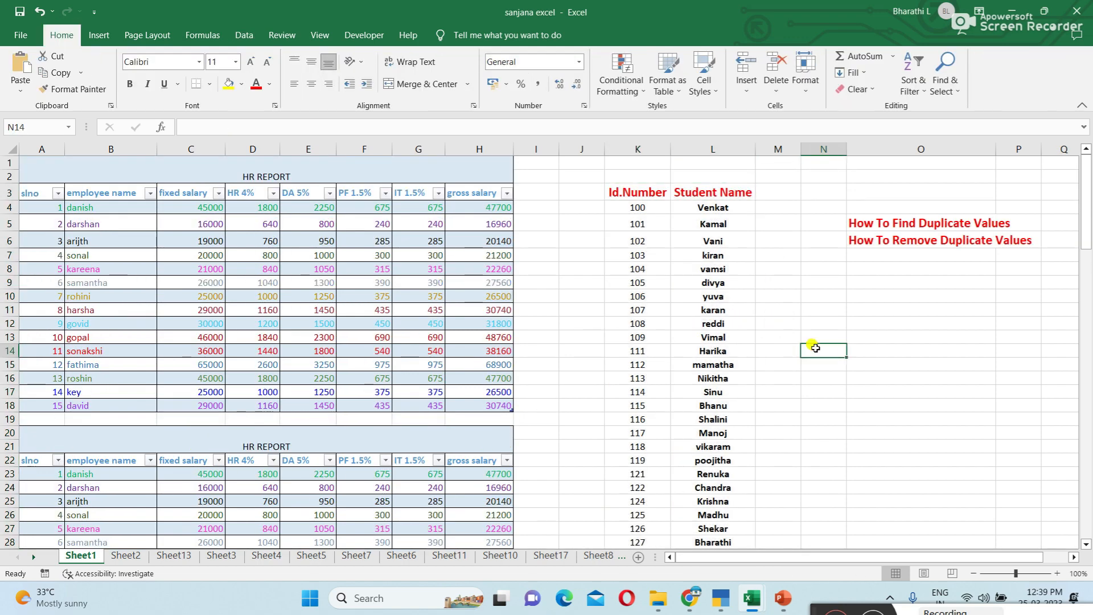
# Highlight duplicate values in the slno and employee name columns A79:B97 of the last HR report with Yellow Fill with Dark Yellow Text
pyautogui.scroll(-5, 866, 344)
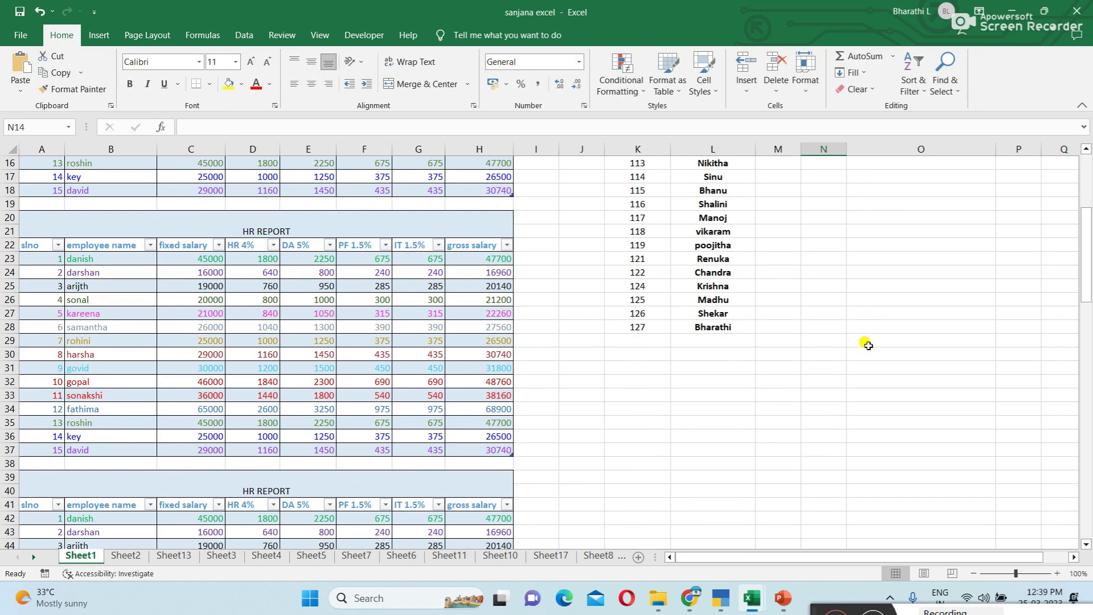
pyautogui.scroll(-14, 866, 345)
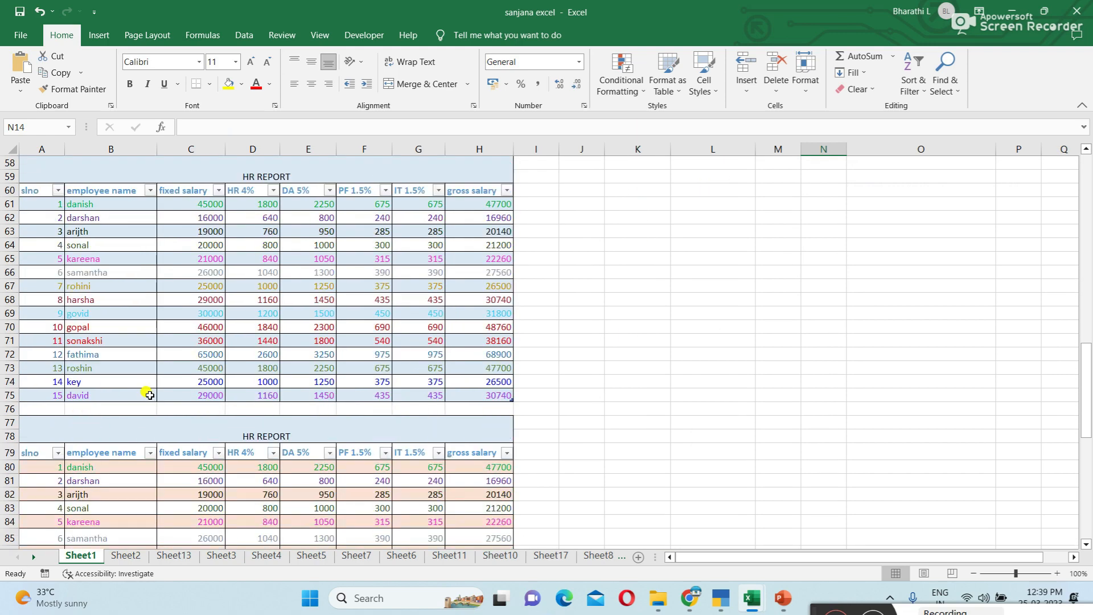
pyautogui.scroll(-6, 150, 395)
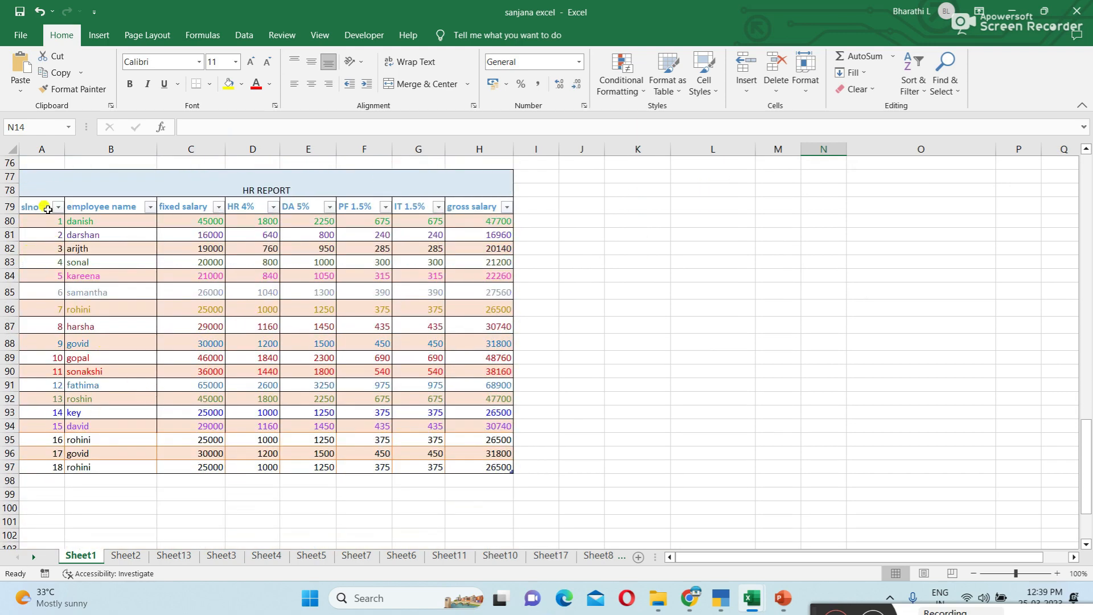
pyautogui.moveTo(32, 211); pyautogui.dragTo(151, 468)
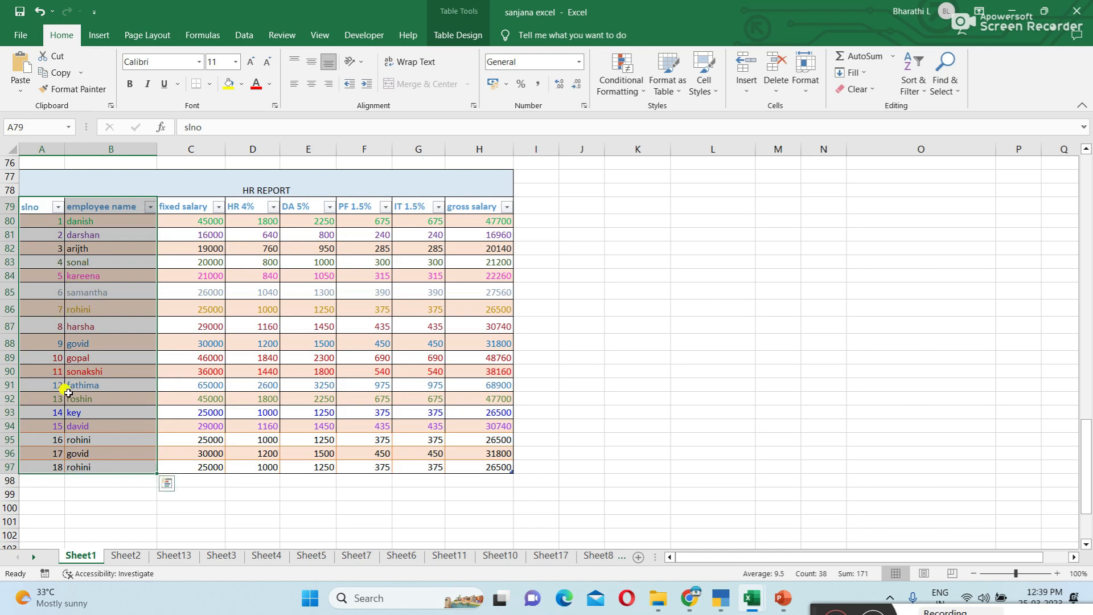
pyautogui.click(243, 34)
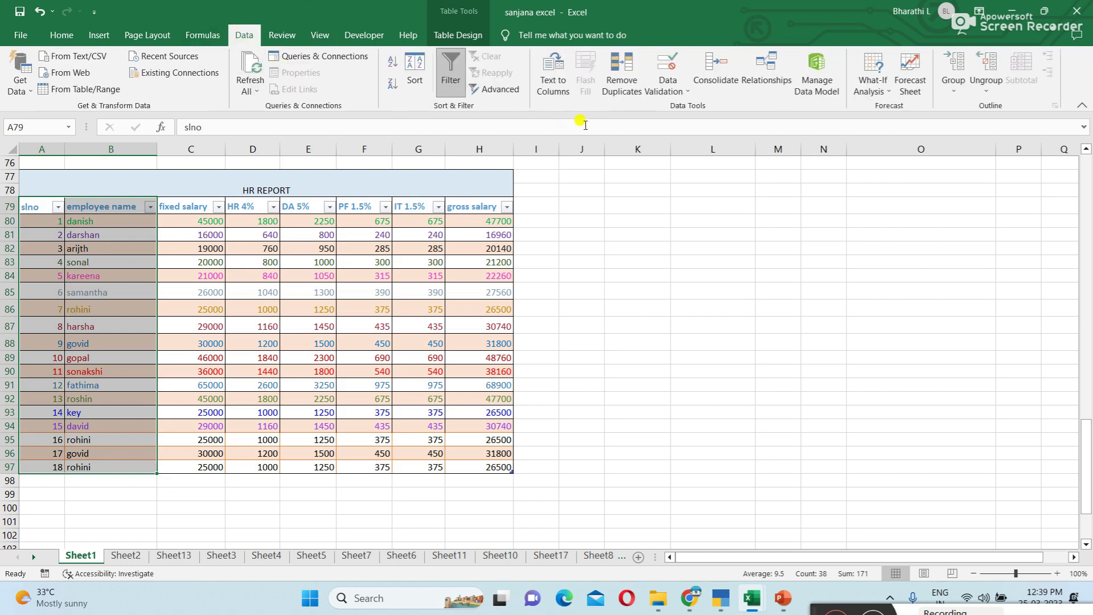
pyautogui.click(61, 35)
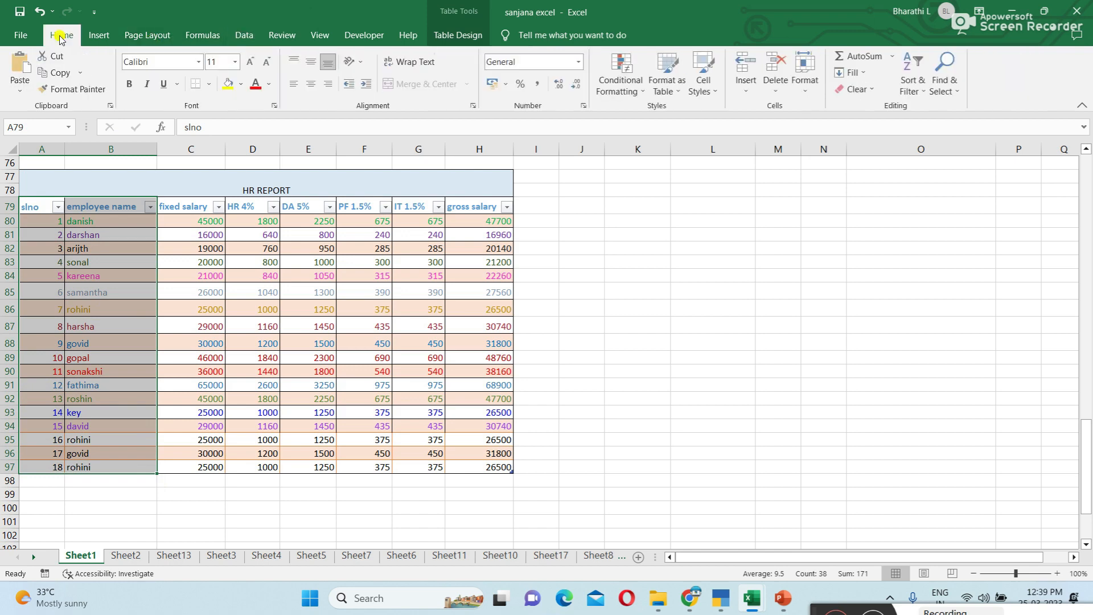
pyautogui.click(644, 91)
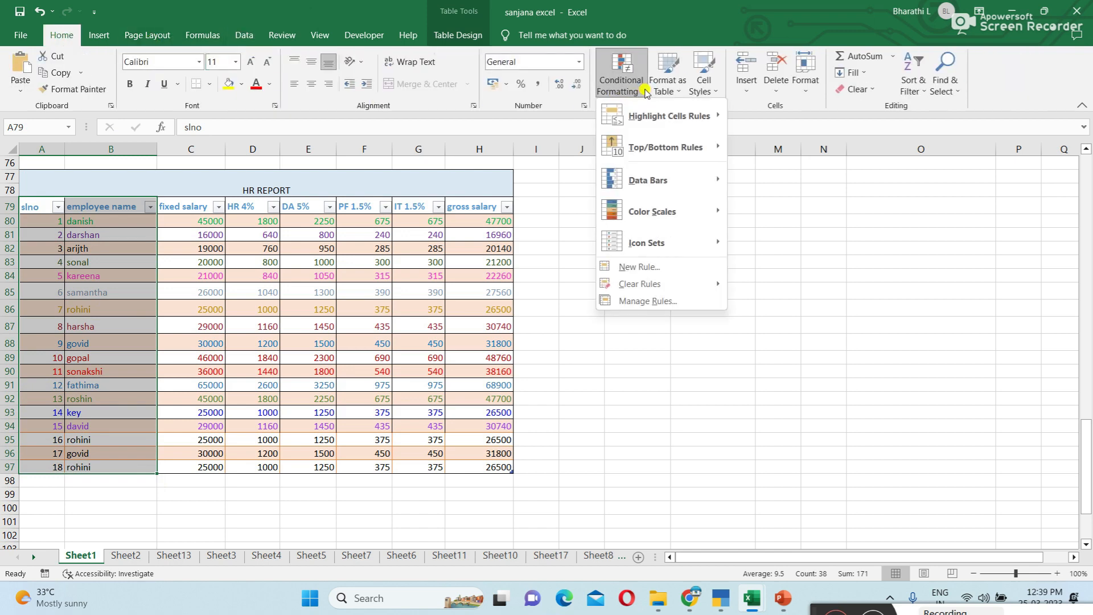
pyautogui.moveTo(655, 117)
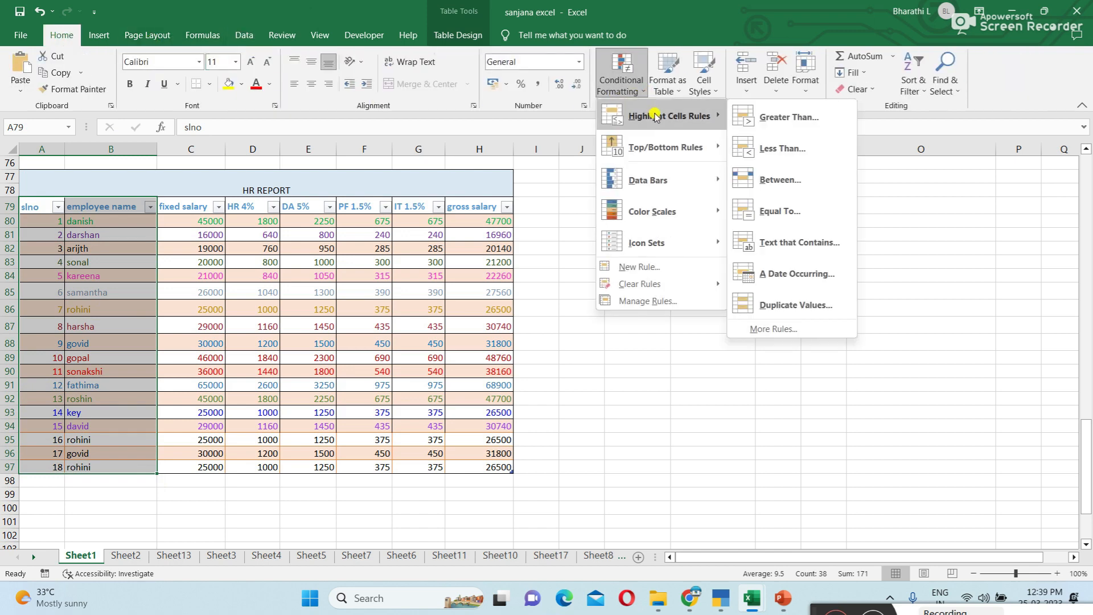
pyautogui.click(827, 304)
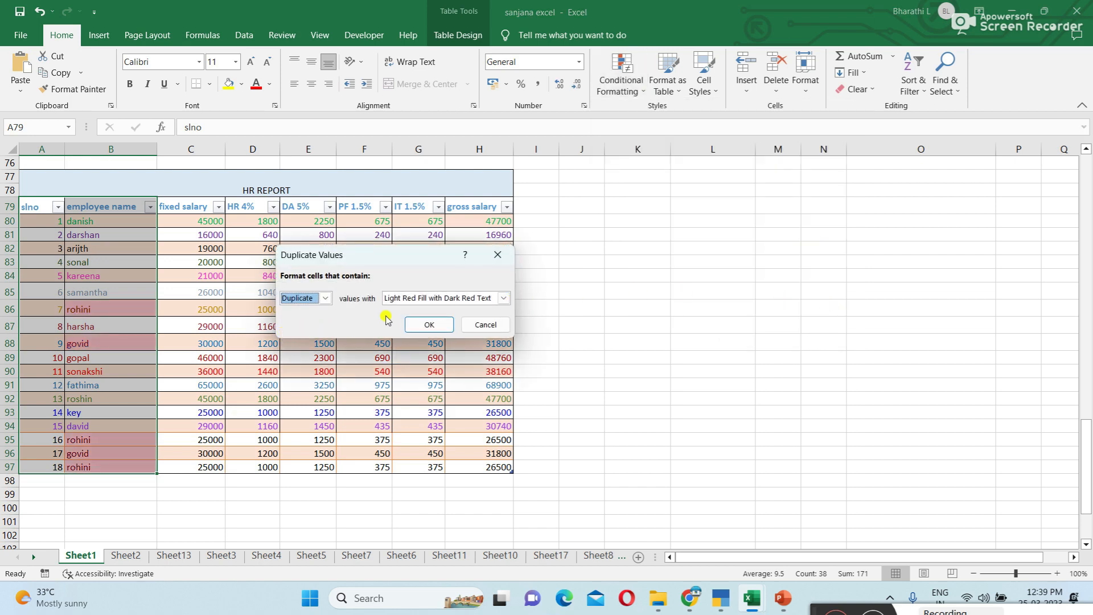
pyautogui.click(501, 298)
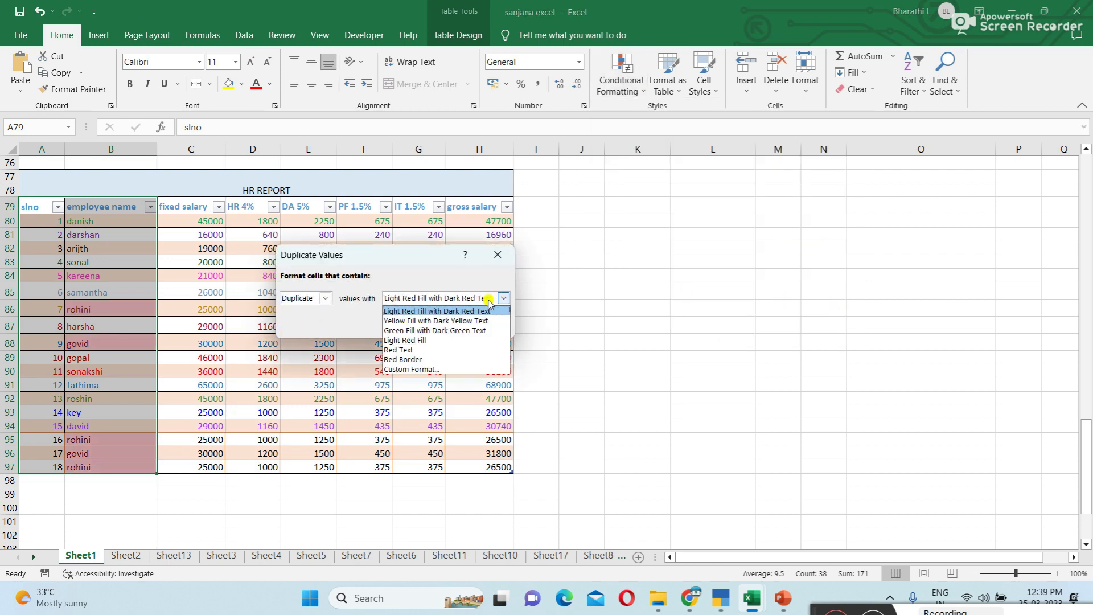
pyautogui.click(449, 320)
pyautogui.click(436, 324)
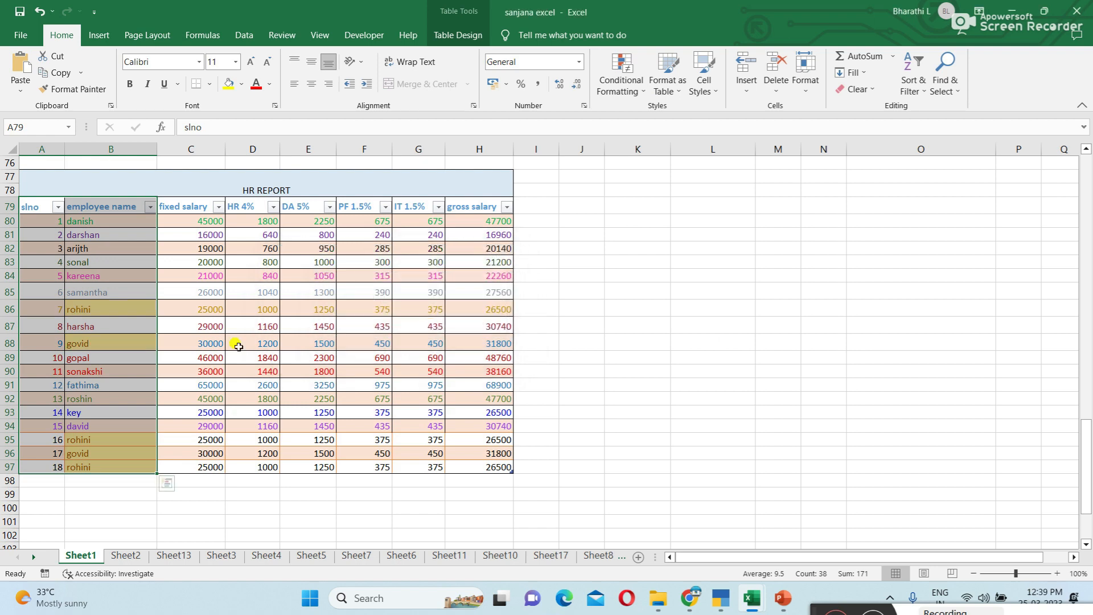
pyautogui.click(740, 274)
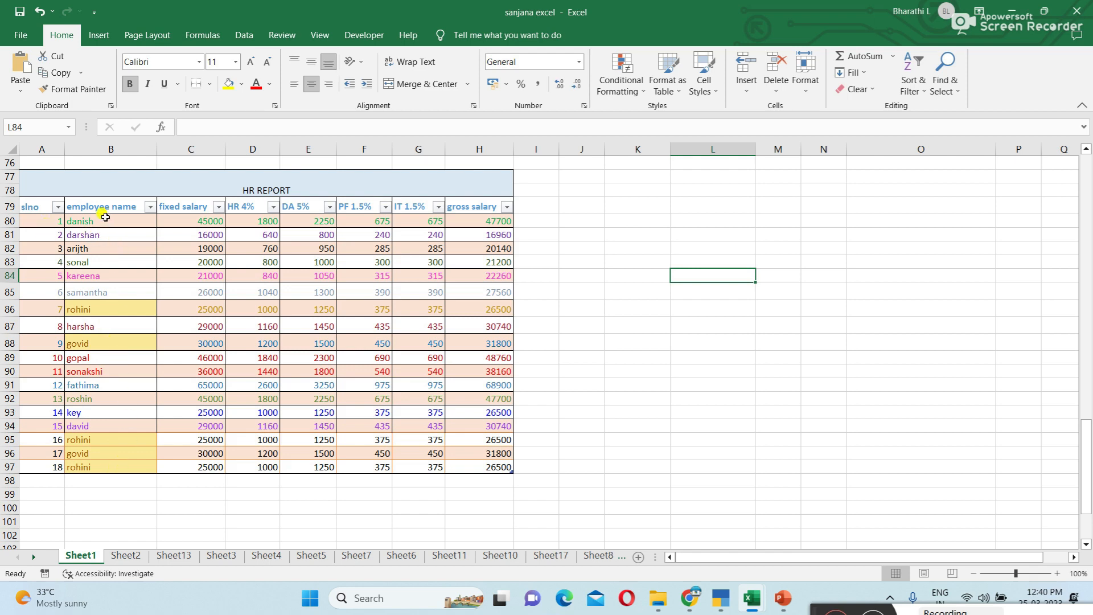
# Clear the conditional formatting rules from the employee name cells B80:B97
pyautogui.click(91, 203)
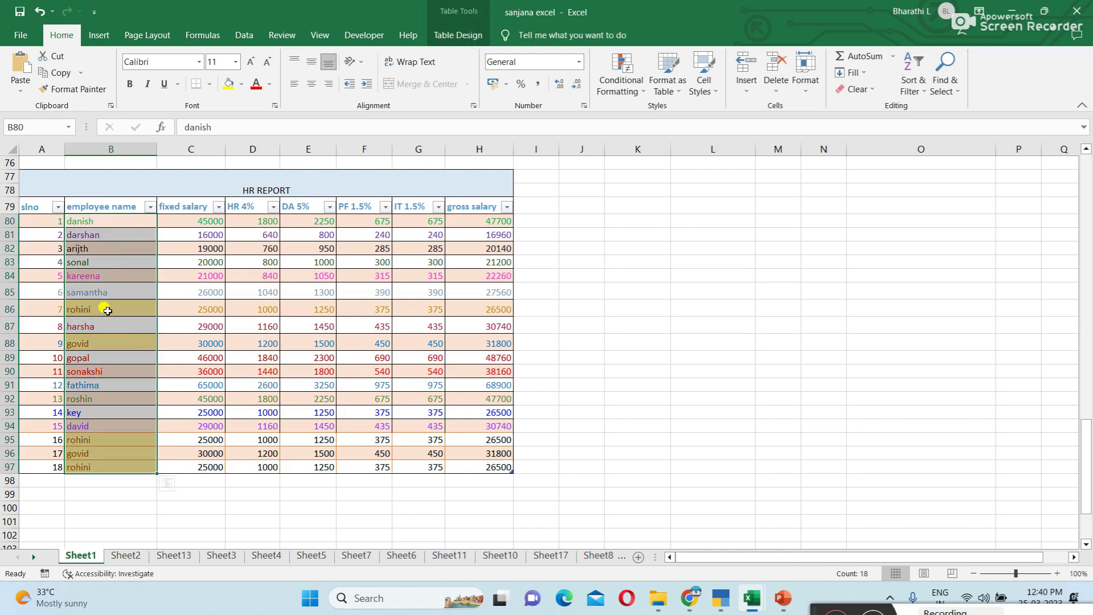
pyautogui.click(641, 92)
pyautogui.moveTo(652, 117)
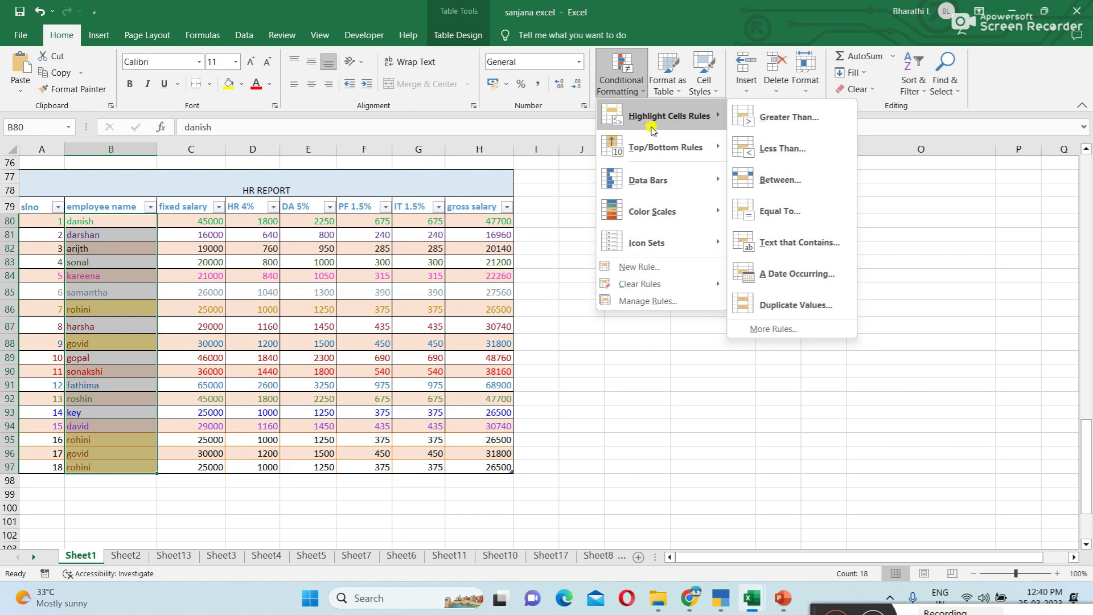
pyautogui.moveTo(660, 290)
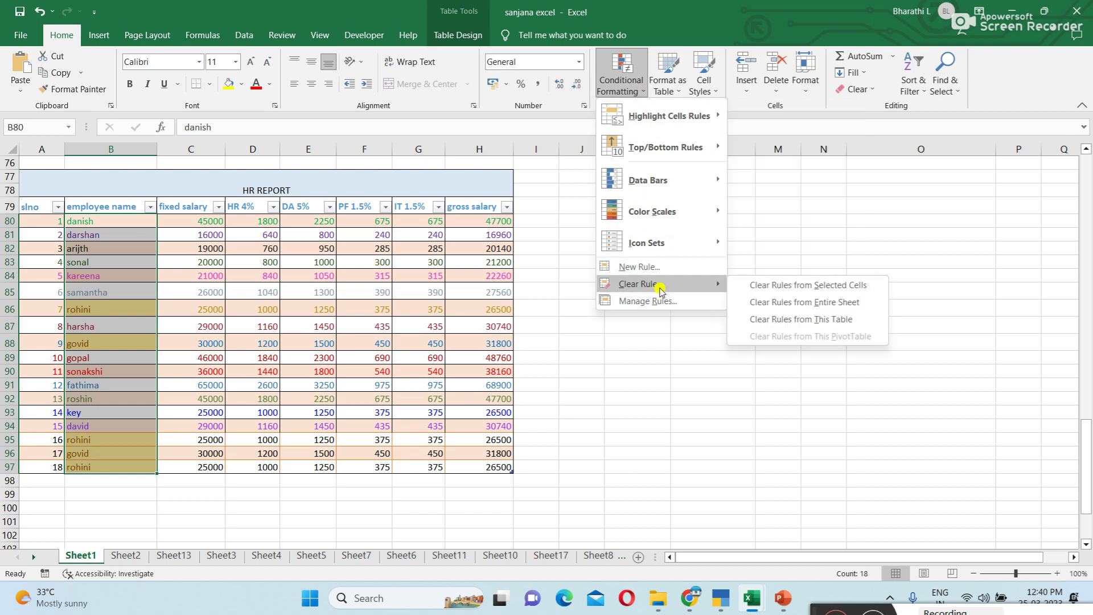
pyautogui.click(785, 285)
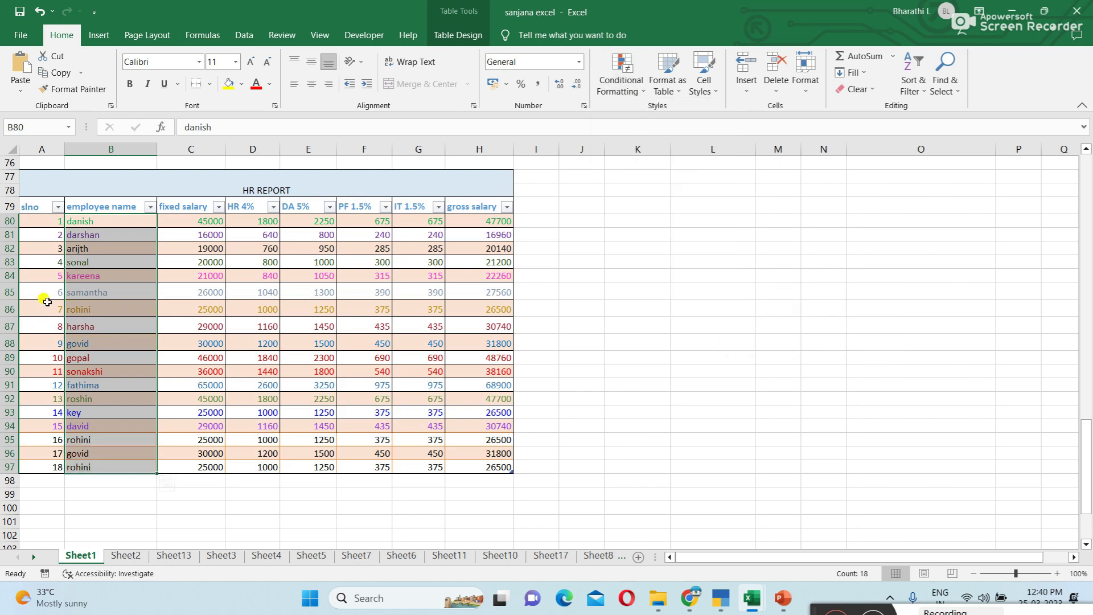
# Highlight duplicate values in the employee name cells B80:B97 with Light Red Fill with Dark Red Text
pyautogui.click(632, 94)
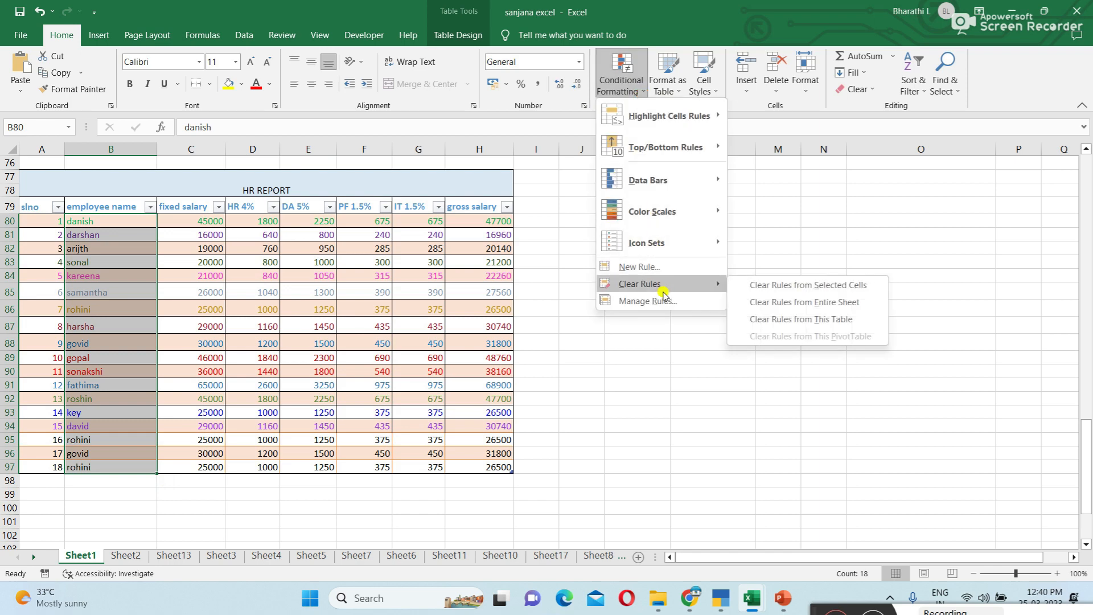
pyautogui.moveTo(713, 118)
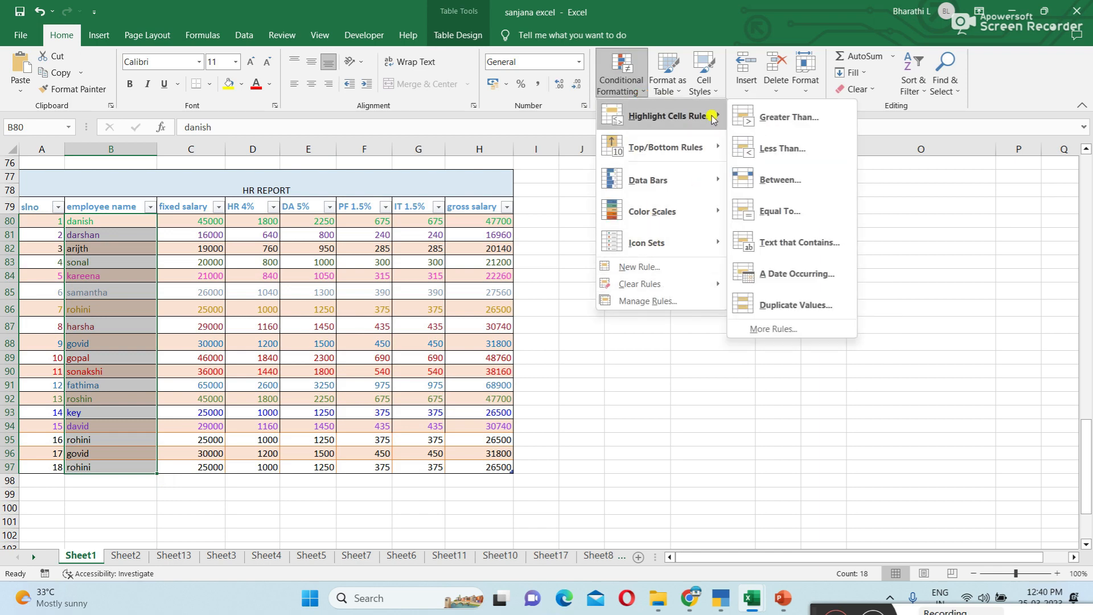
pyautogui.click(794, 305)
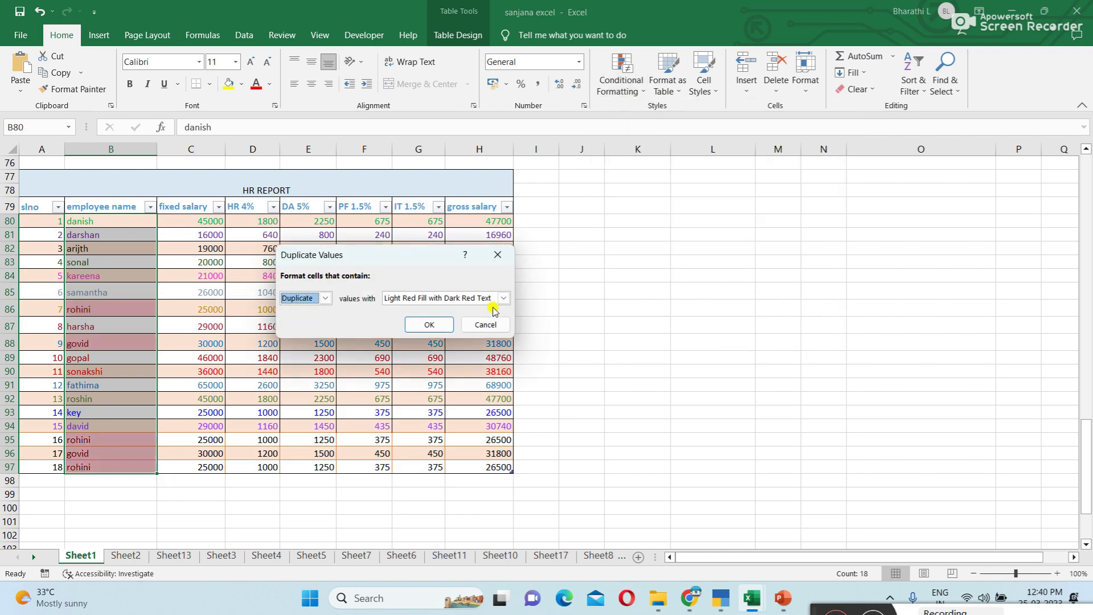
pyautogui.click(428, 325)
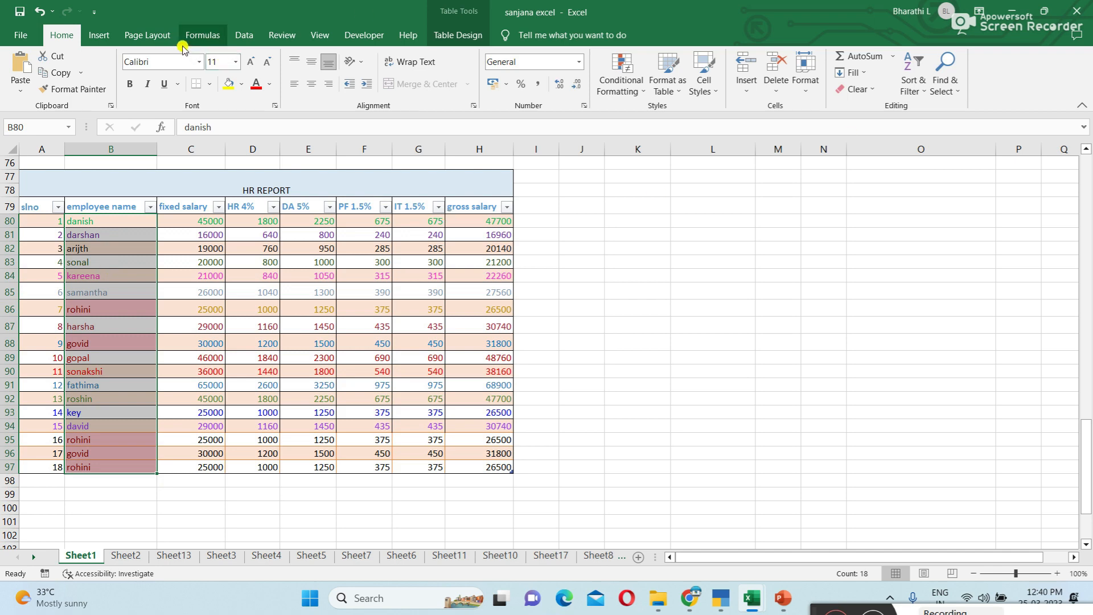
# Remove the duplicate rows from the last HR report table, comparing only the employee name column
pyautogui.click(244, 35)
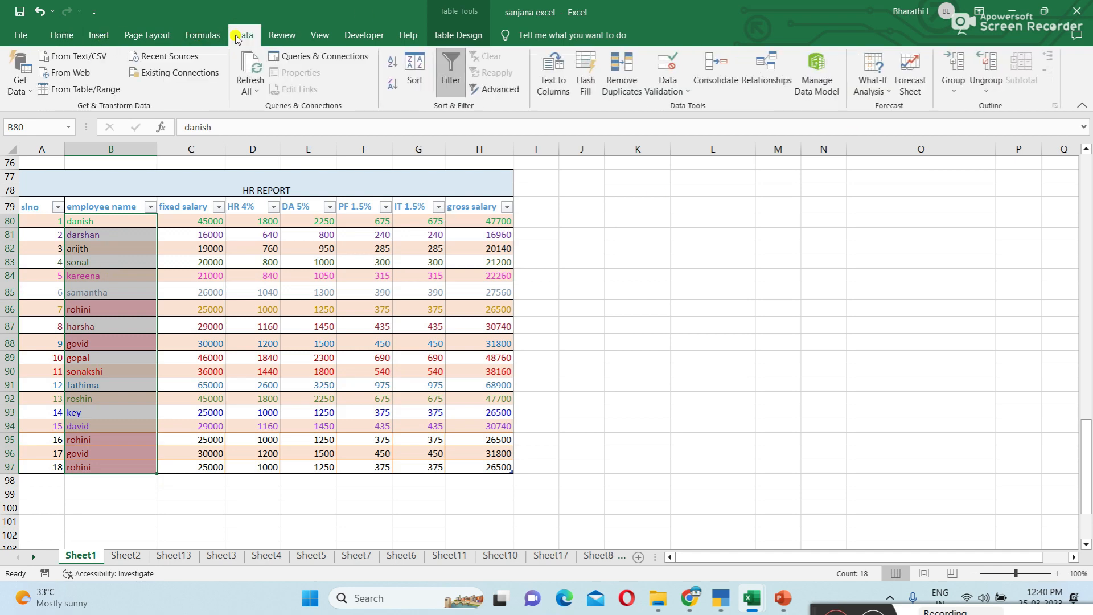
pyautogui.click(621, 69)
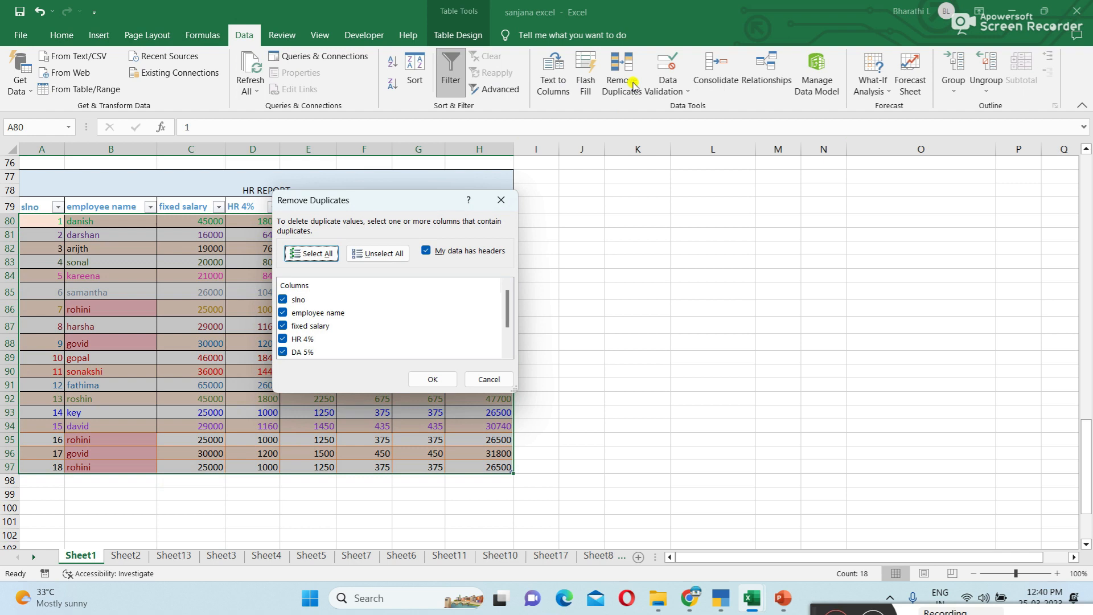
pyautogui.scroll(-1, 300, 298)
pyautogui.scroll(1, 327, 288)
pyautogui.click(388, 257)
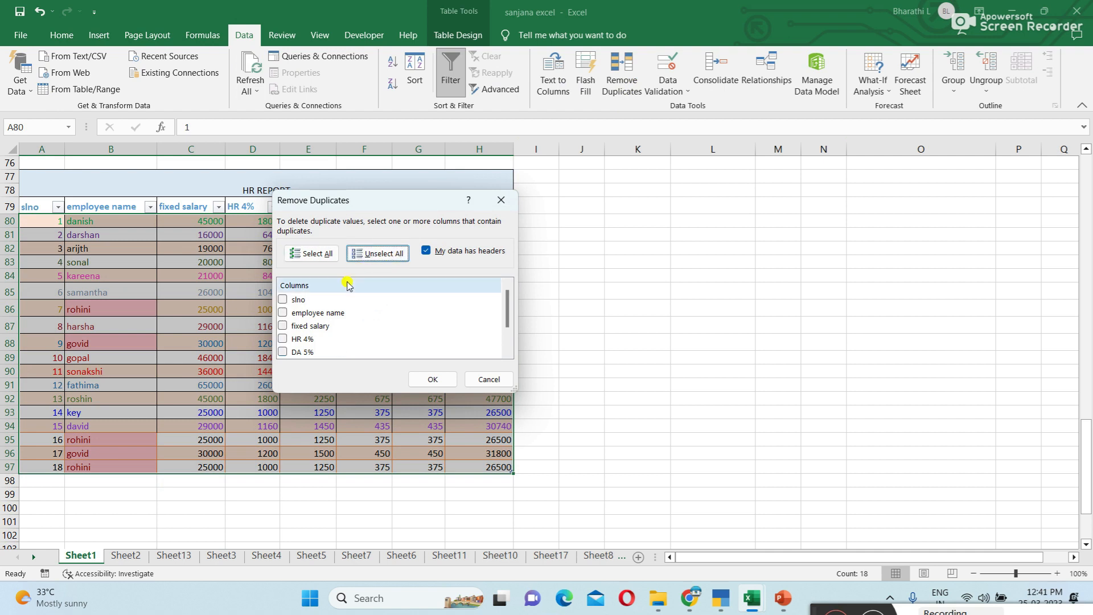
pyautogui.click(284, 315)
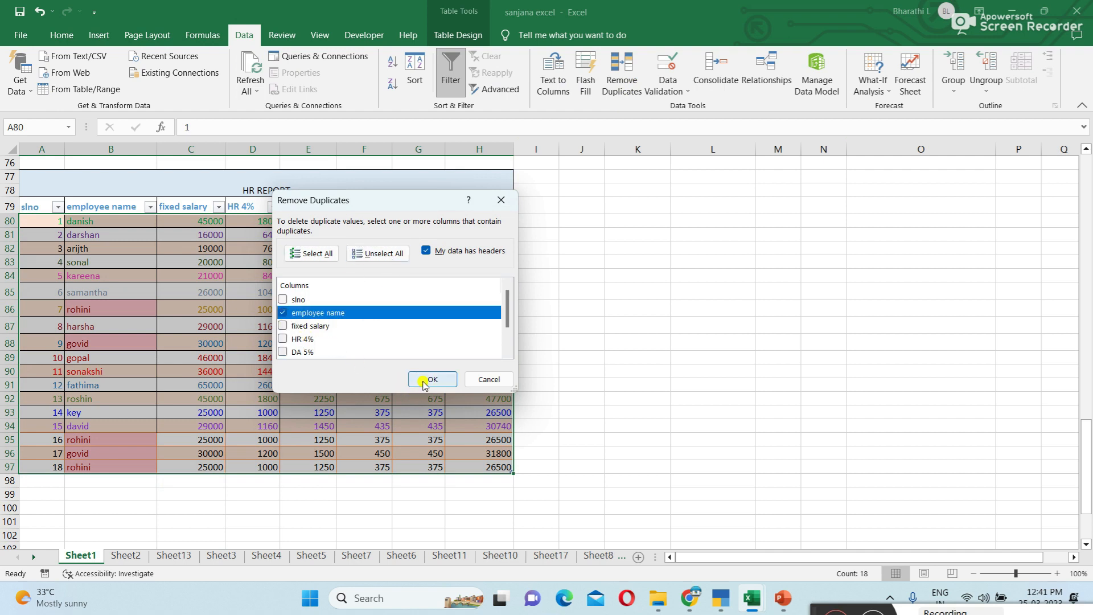
pyautogui.click(426, 379)
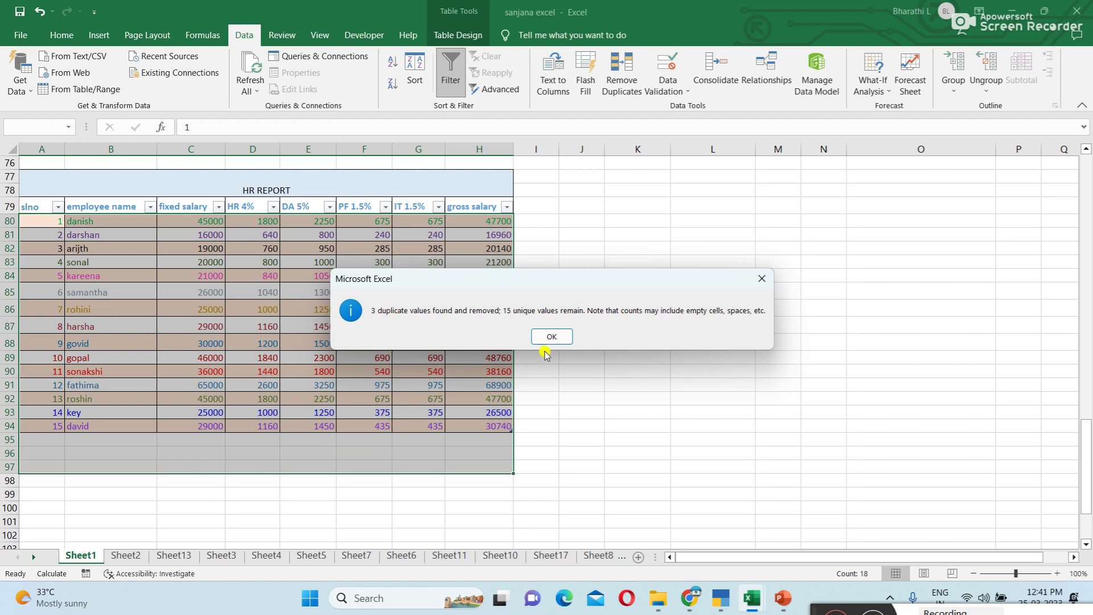
pyautogui.click(553, 337)
pyautogui.click(236, 461)
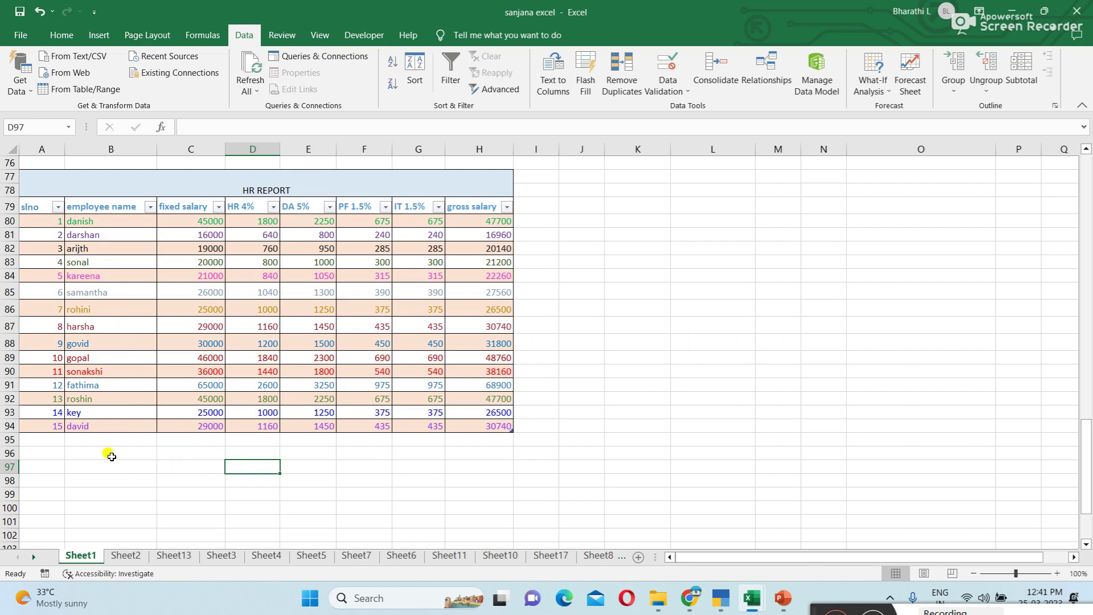
pyautogui.click(665, 356)
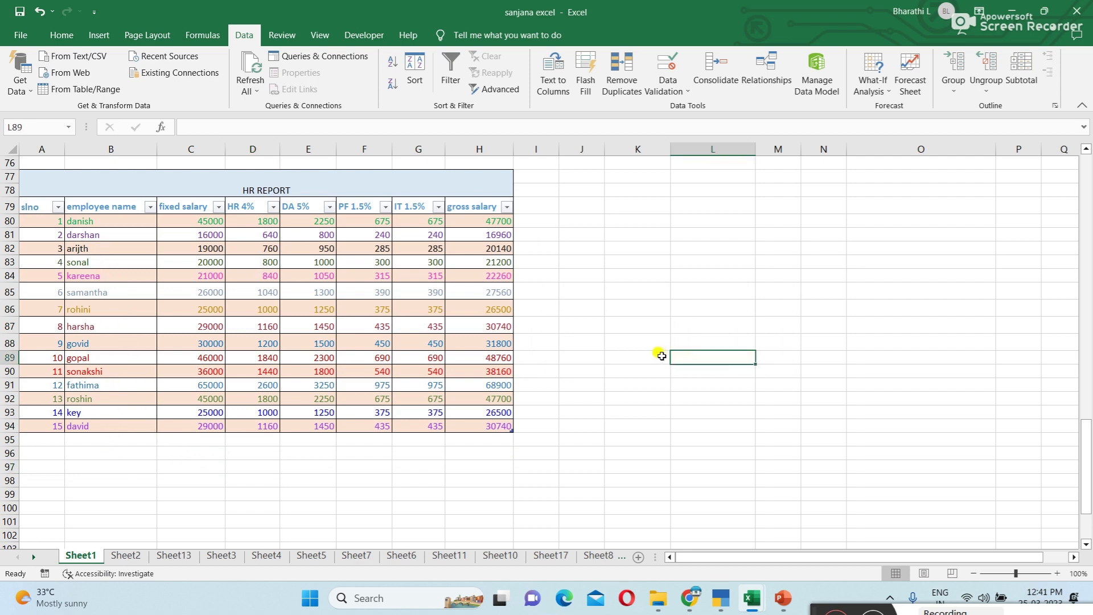